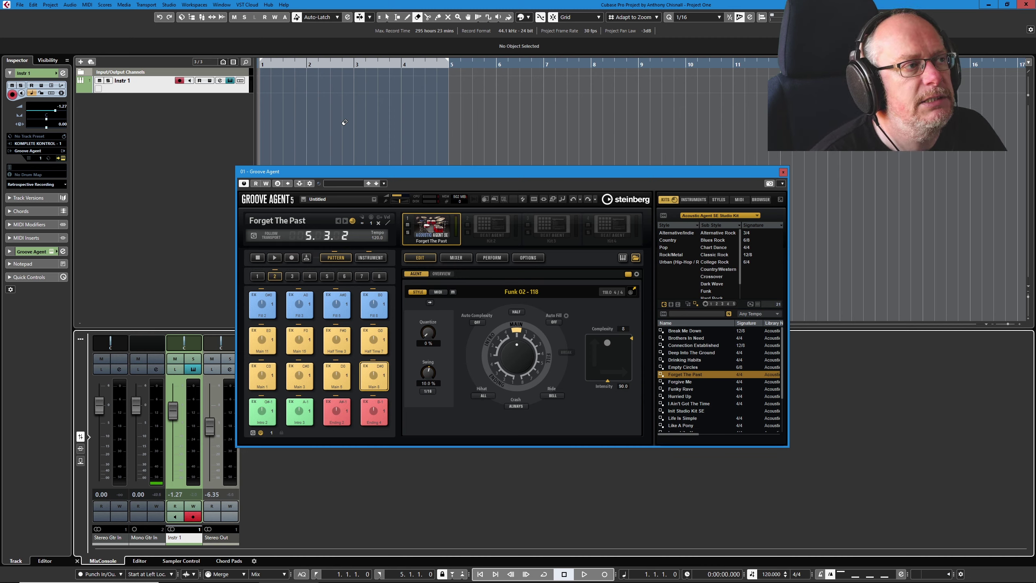
Step: Try out the Erase and Split tools in the empty arrangement and return to the Object Selection tool
key(1)
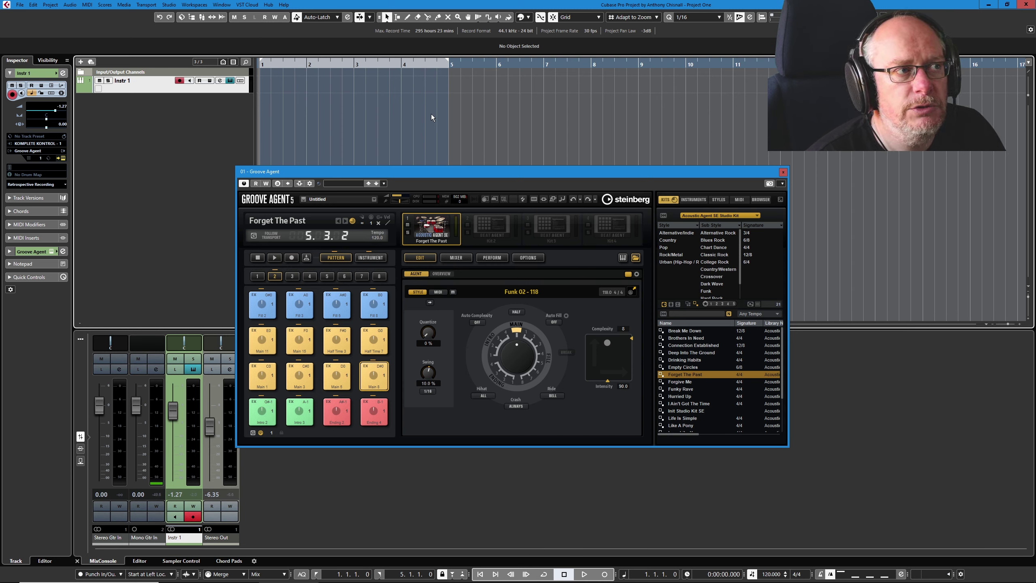
right_click(412, 105)
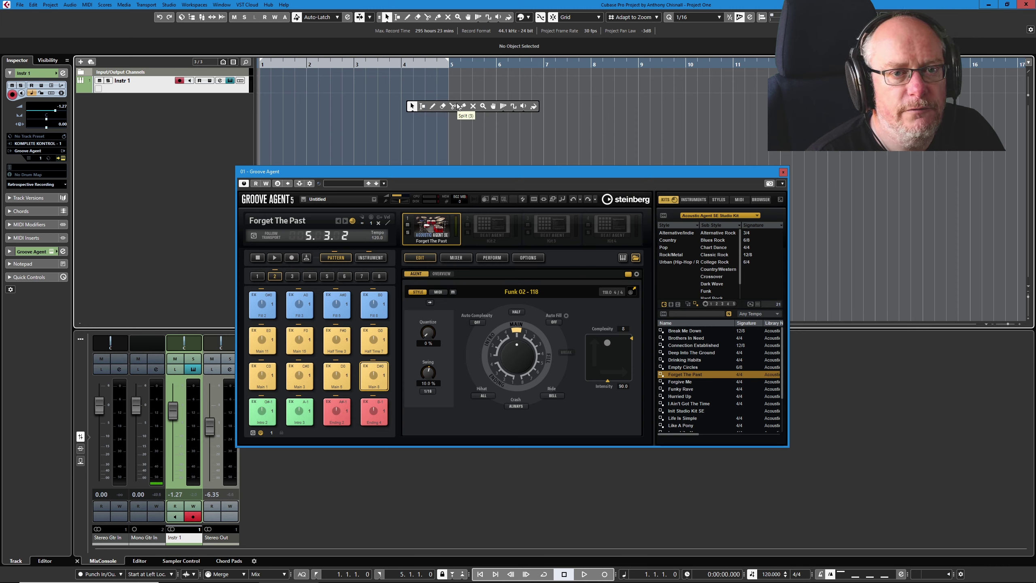
click(443, 106)
right_click(503, 118)
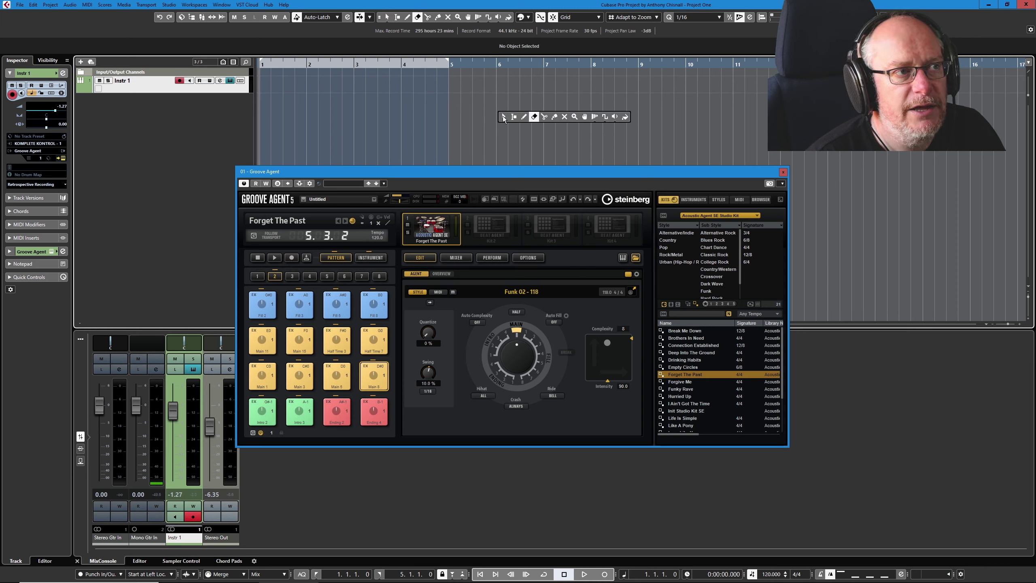
click(543, 118)
right_click(359, 109)
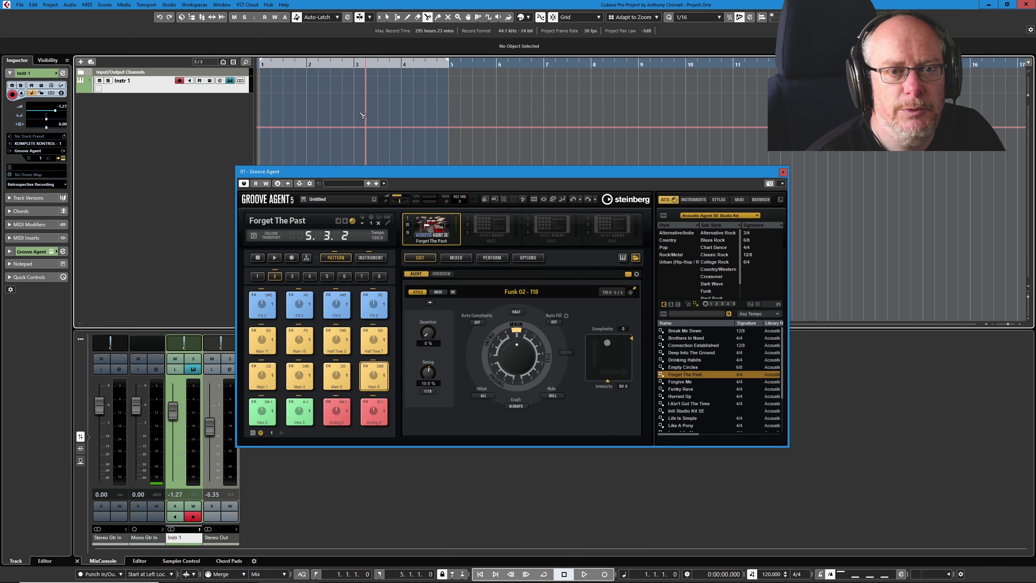
click(360, 110)
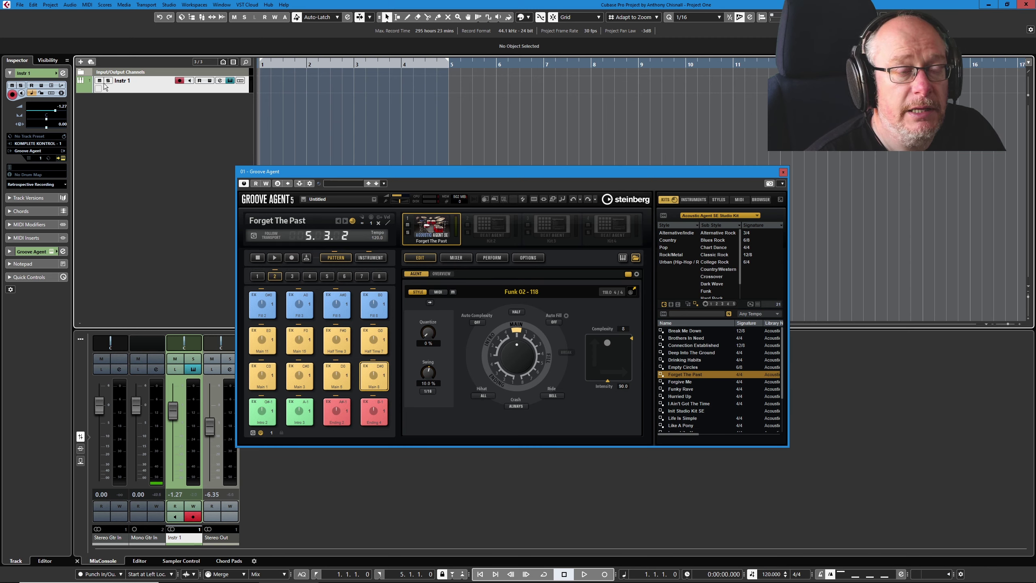
Step: Review the Editing-Tools preferences for the toolbox display and cross-hair cursor options, and accept the dialog
click(34, 5)
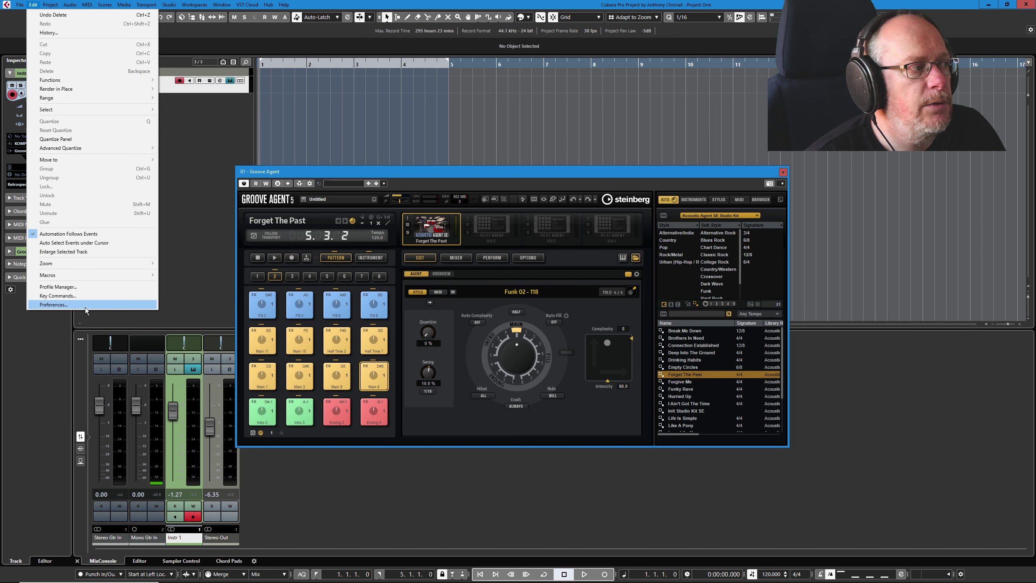
click(70, 303)
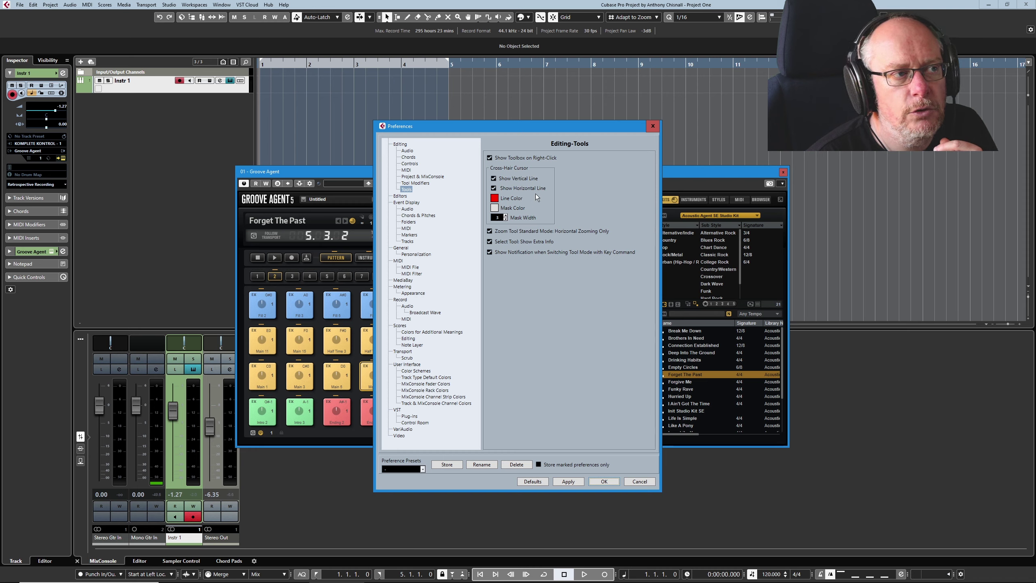
click(603, 482)
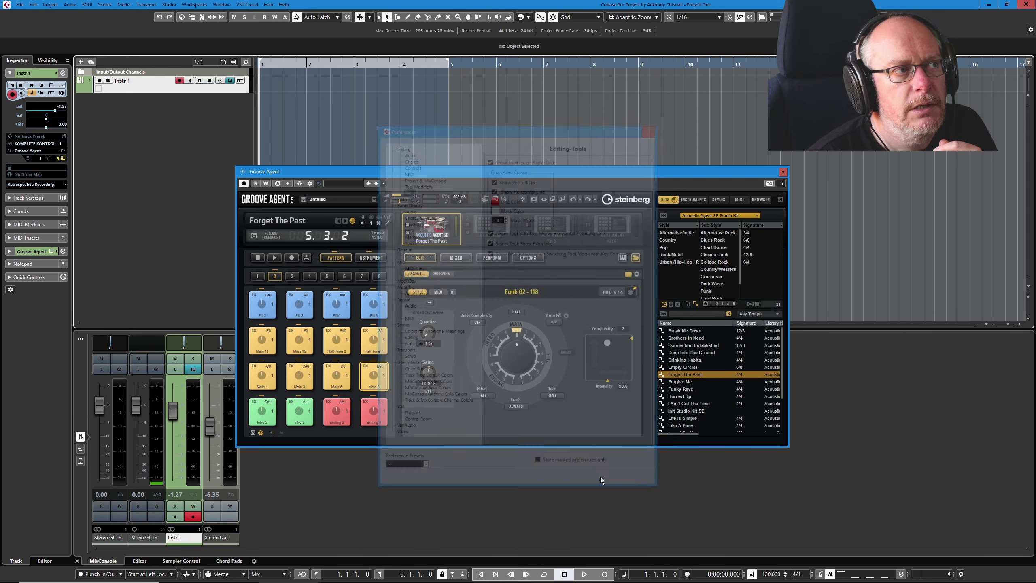
Step: Preview the cross-hair cursor with the Draw tool and recheck its options in the Editing-Tools preferences
key(8)
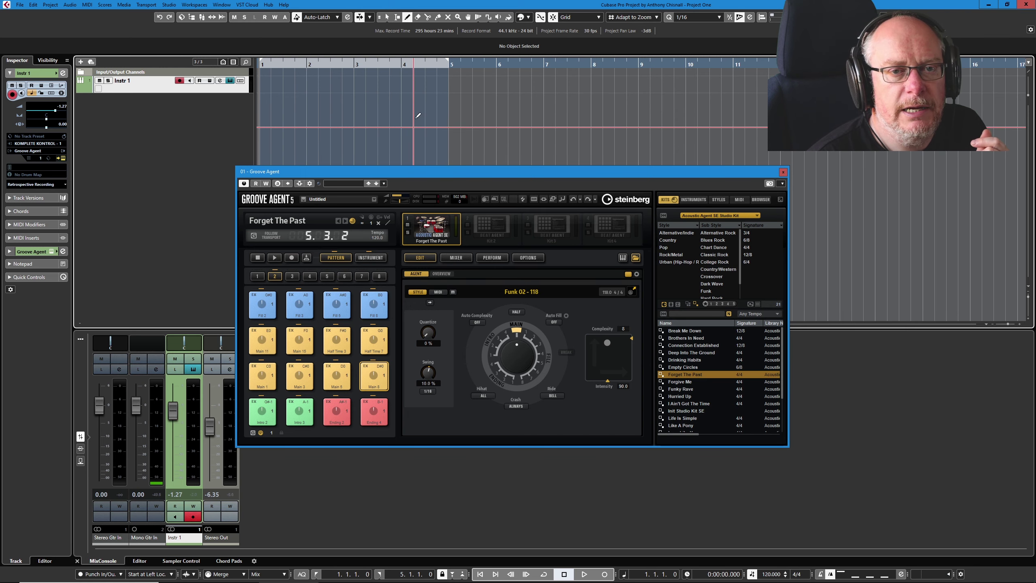
click(386, 16)
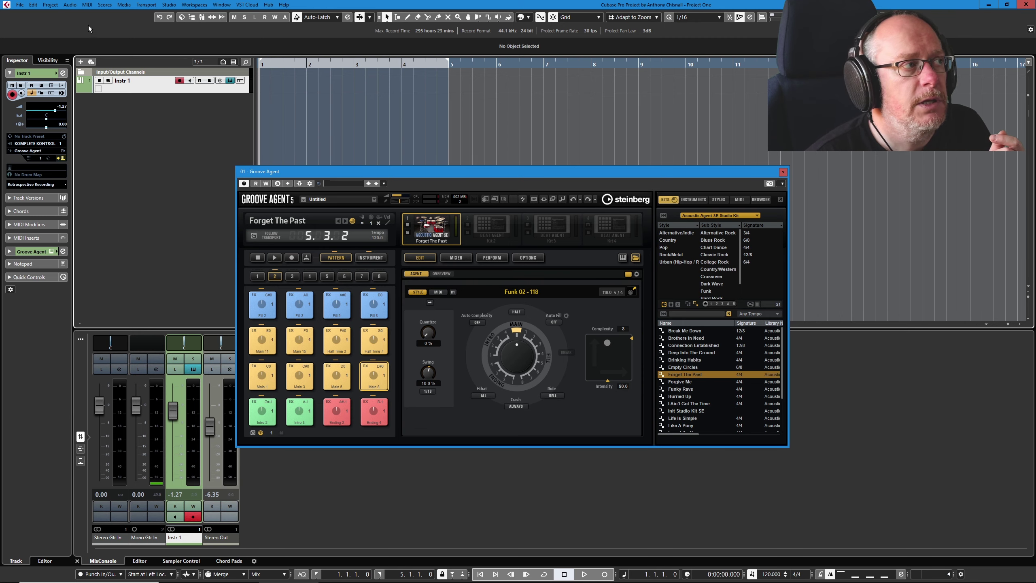
click(33, 4)
click(69, 305)
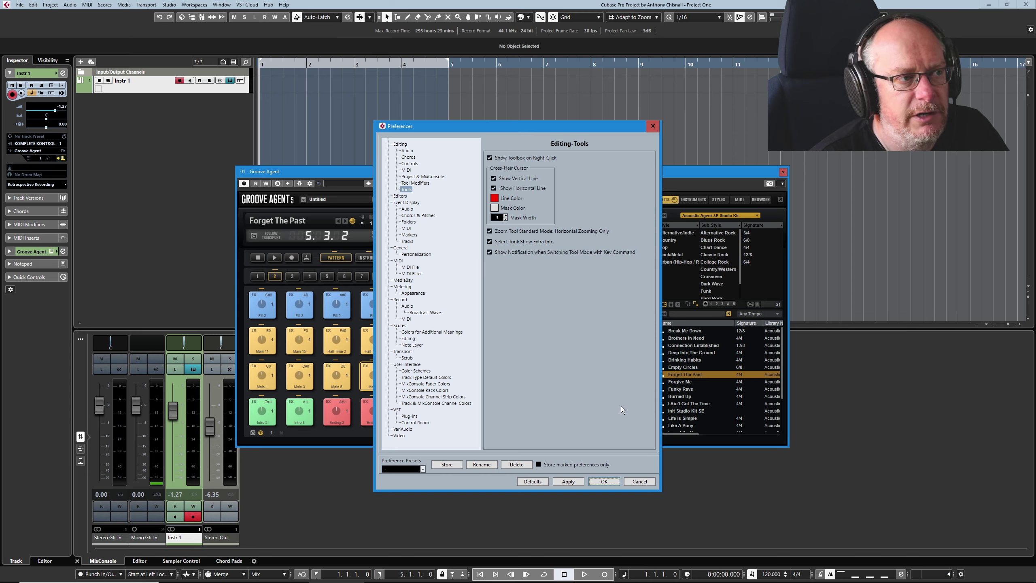
click(641, 482)
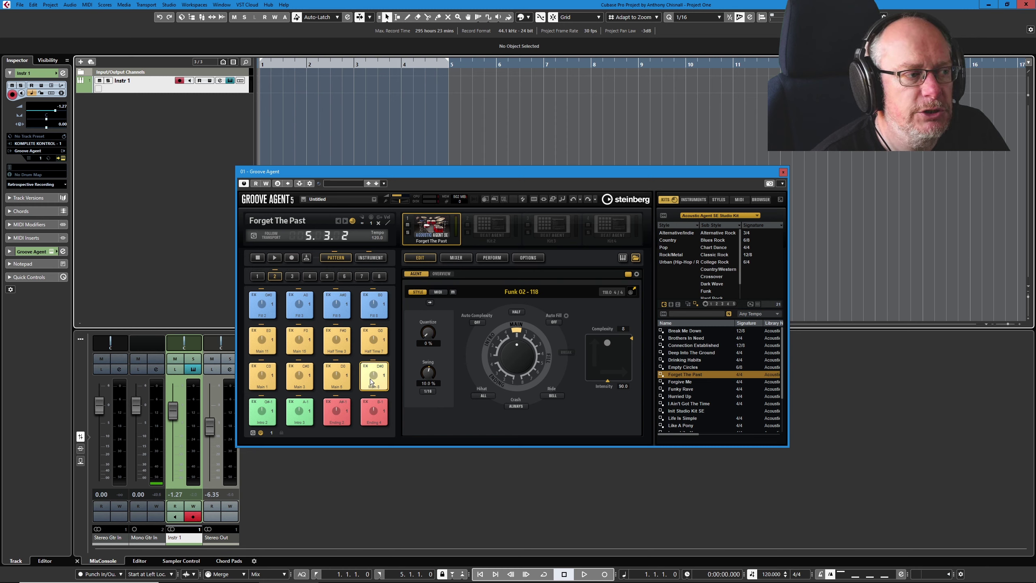
Step: Lower the Stereo Out fader to about -29.2 and place the selected Main drum pattern on the Instr 1 track at bar 1
drag(210, 427, 212, 480)
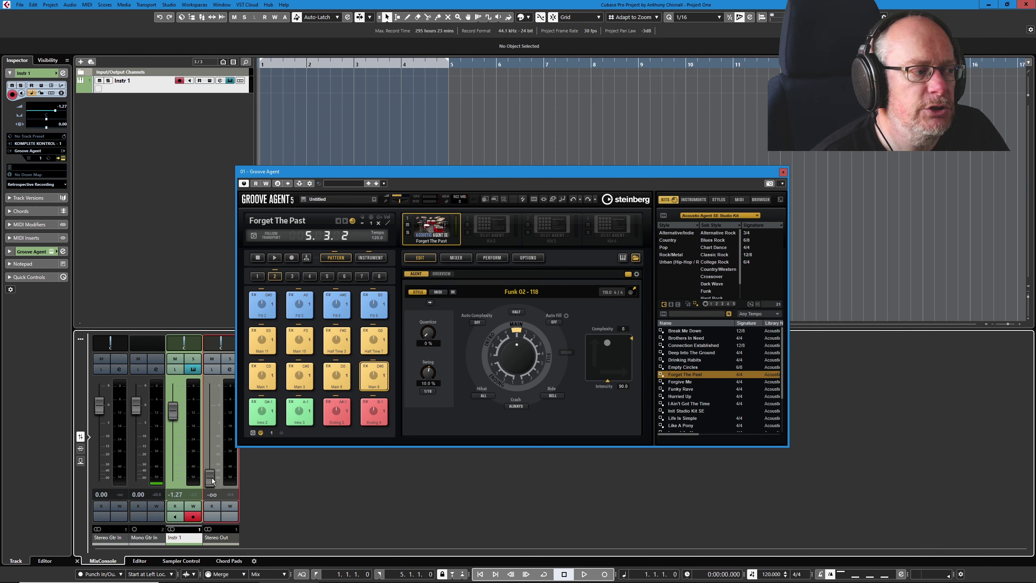
click(374, 374)
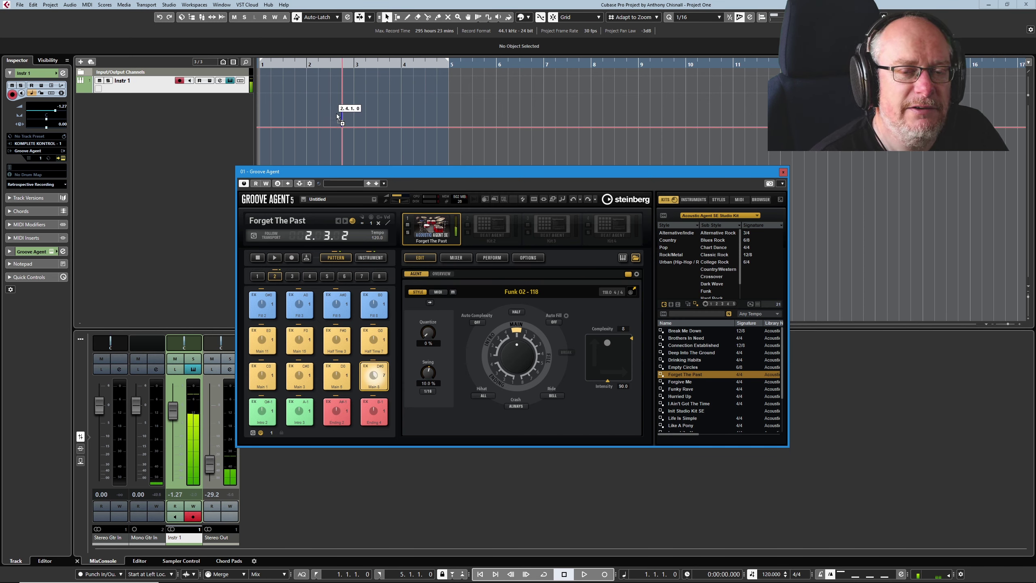
mouse_move(341, 113)
mouse_down()
mouse_move(445, 115)
mouse_move(308, 116)
mouse_move(434, 118)
mouse_move(304, 107)
mouse_move(368, 116)
mouse_move(370, 97)
mouse_move(345, 110)
mouse_move(355, 129)
mouse_move(358, 112)
mouse_move(262, 91)
mouse_up()
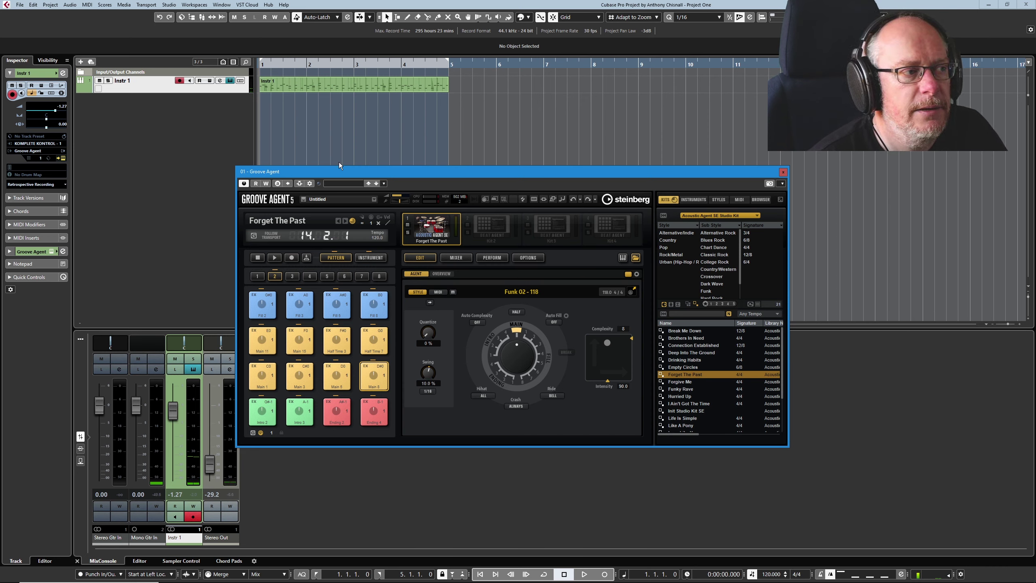
Step: Audition the third Fill pattern in the pad grid and close the Groove Agent window
drag(337, 308, 455, 208)
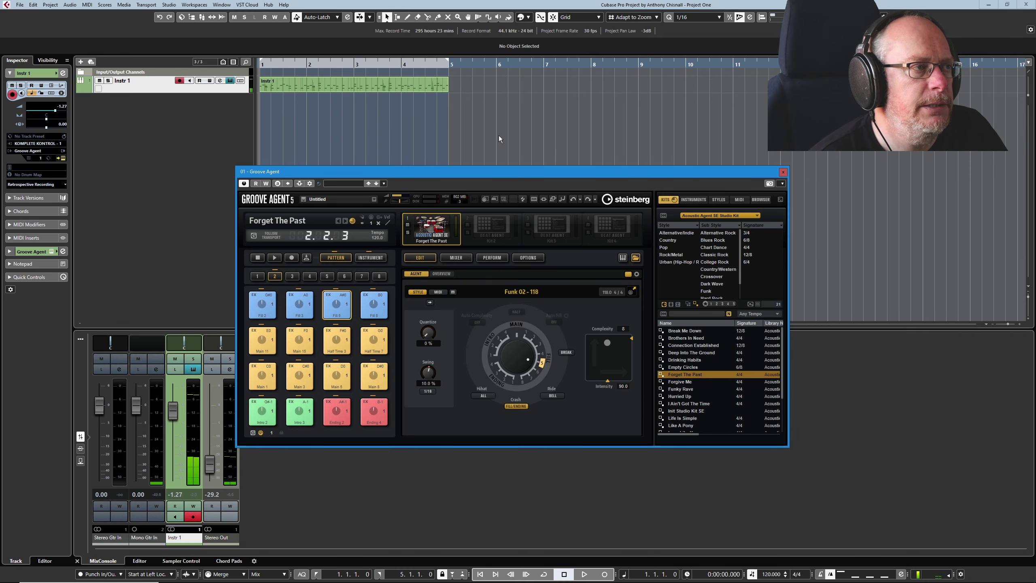
click(783, 172)
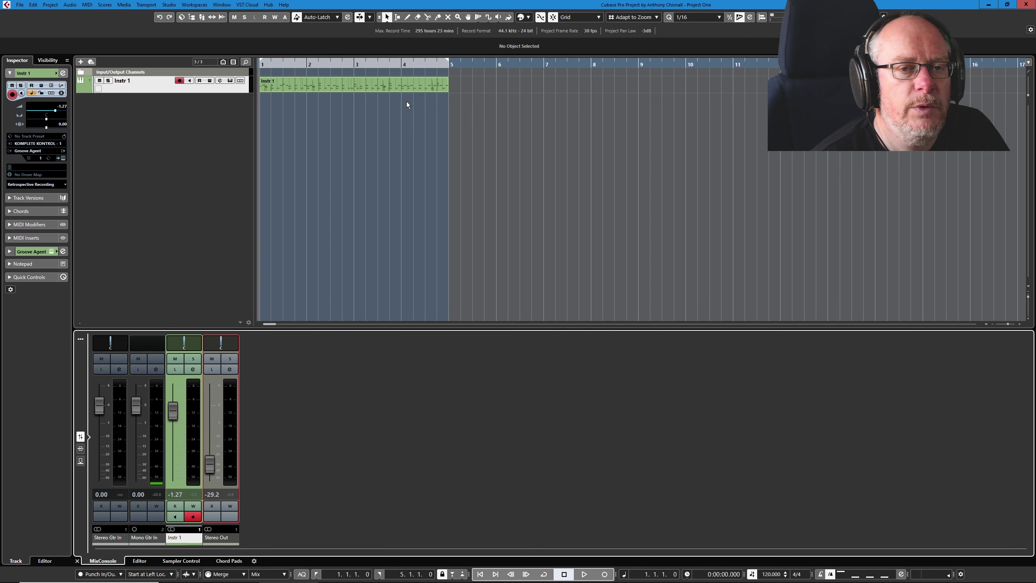
click(356, 79)
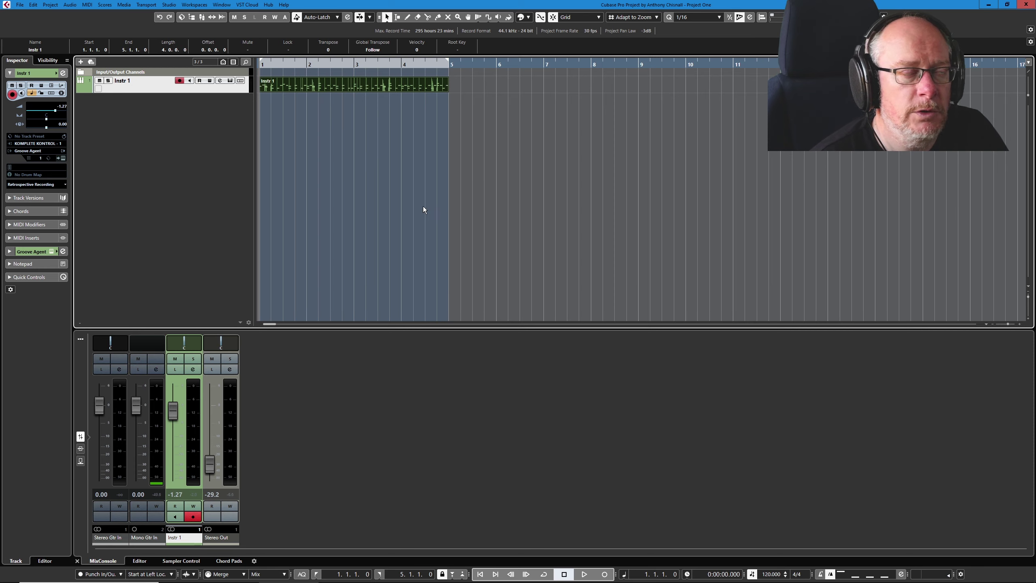
click(34, 5)
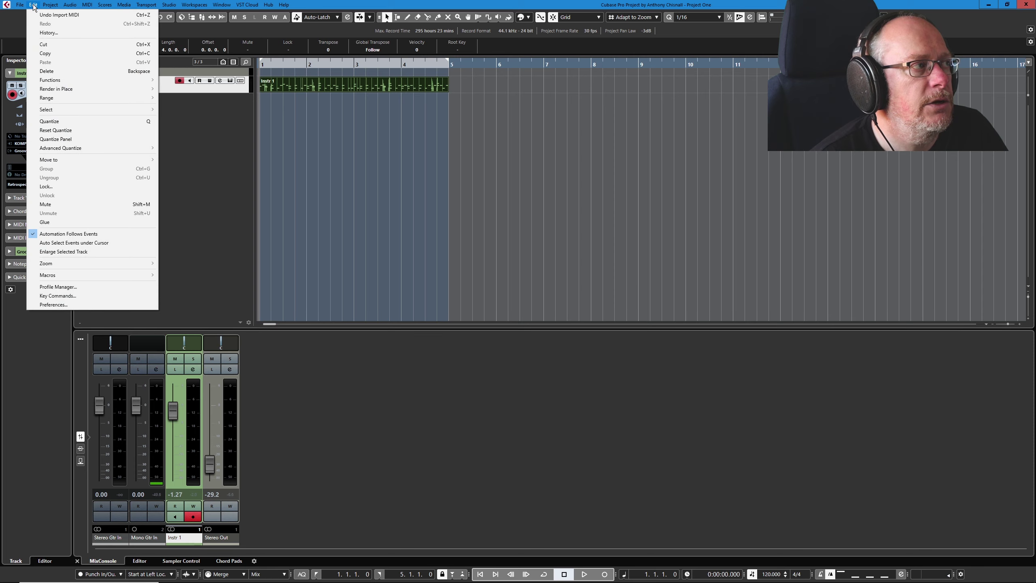
mouse_move(77, 81)
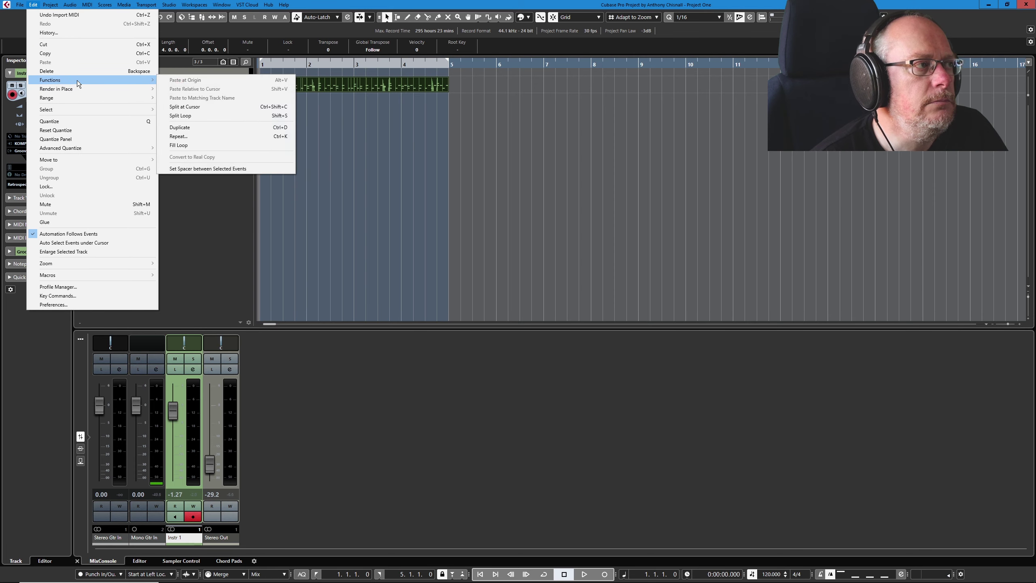
click(178, 137)
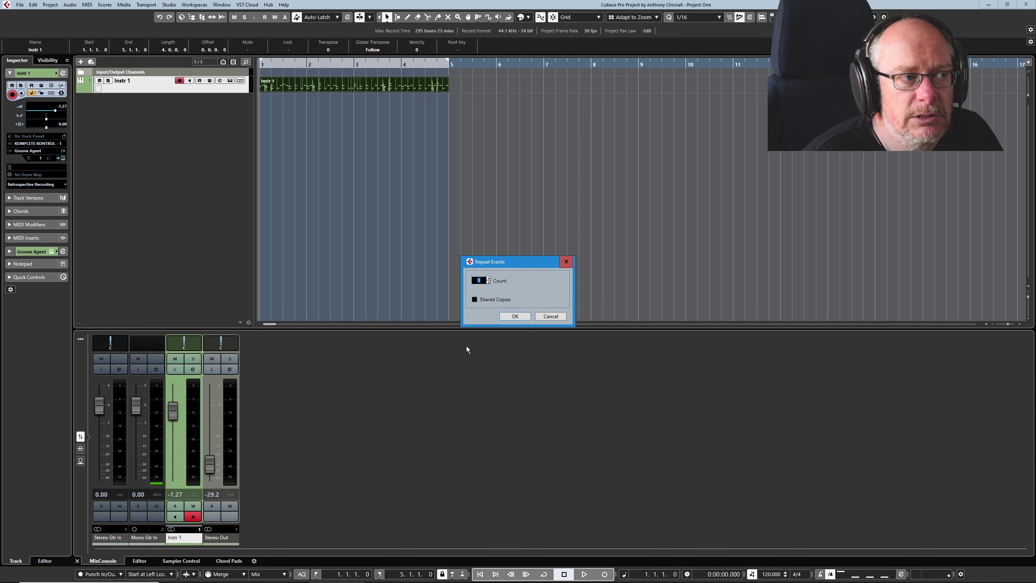
click(549, 316)
Step: Try duplicating the four-bar drum event with the Duplicate function, and undo the copy
click(34, 5)
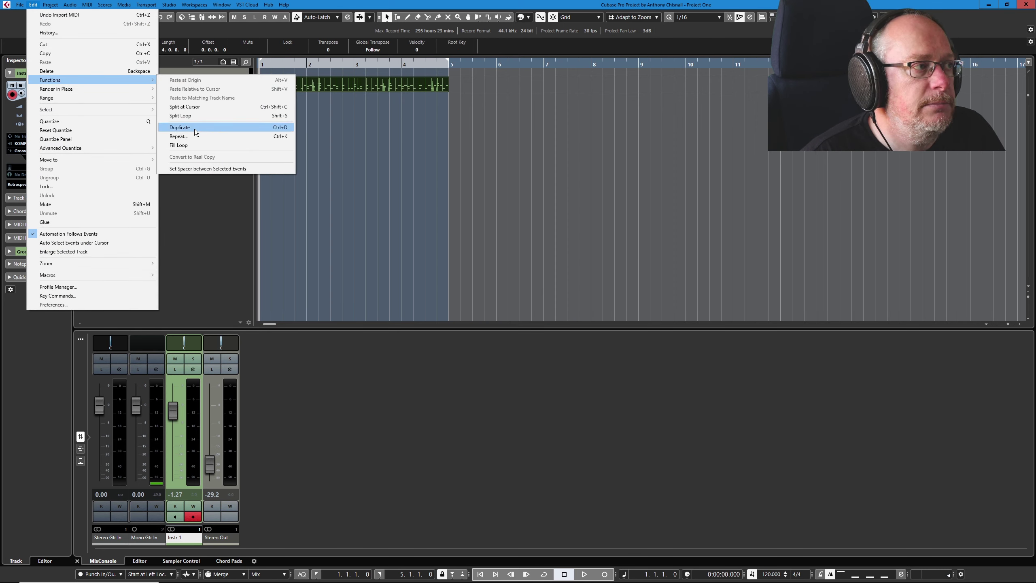
click(194, 129)
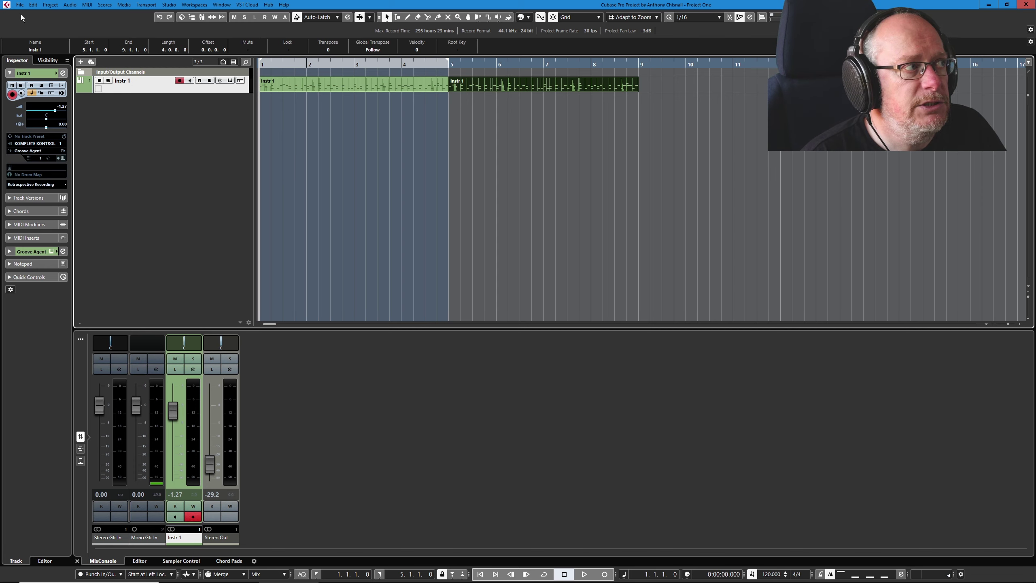
click(34, 5)
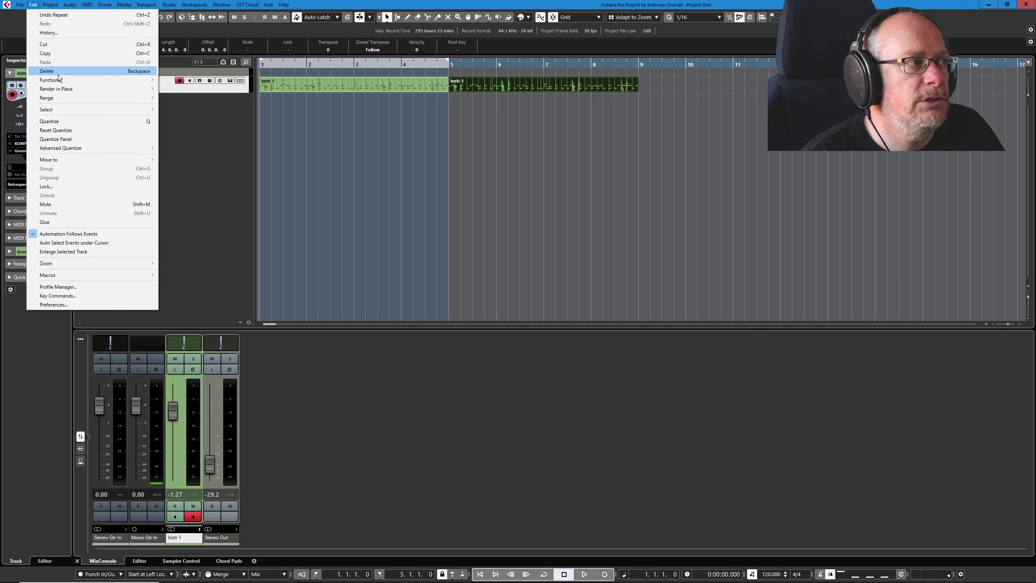
mouse_move(64, 79)
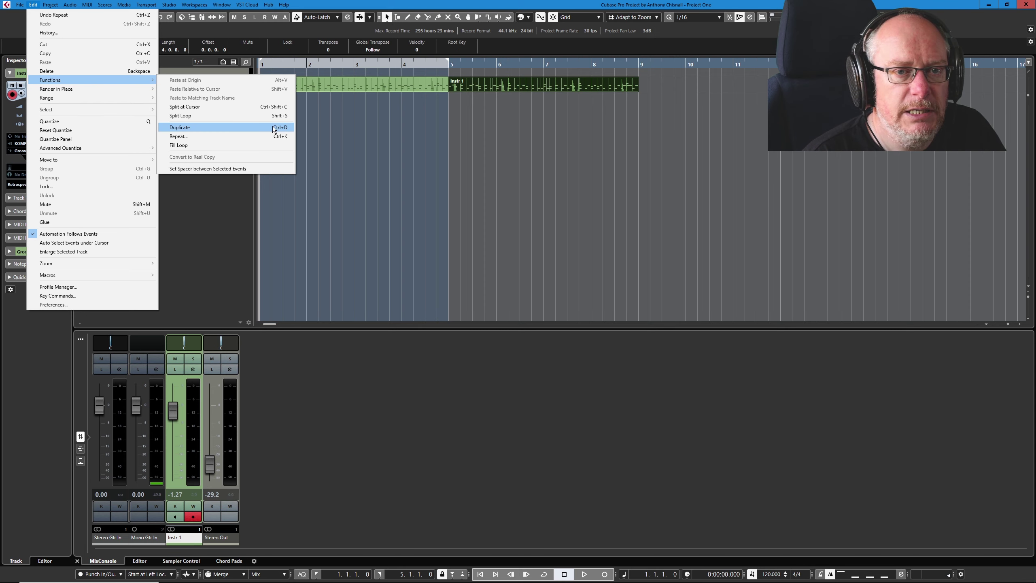
click(543, 80)
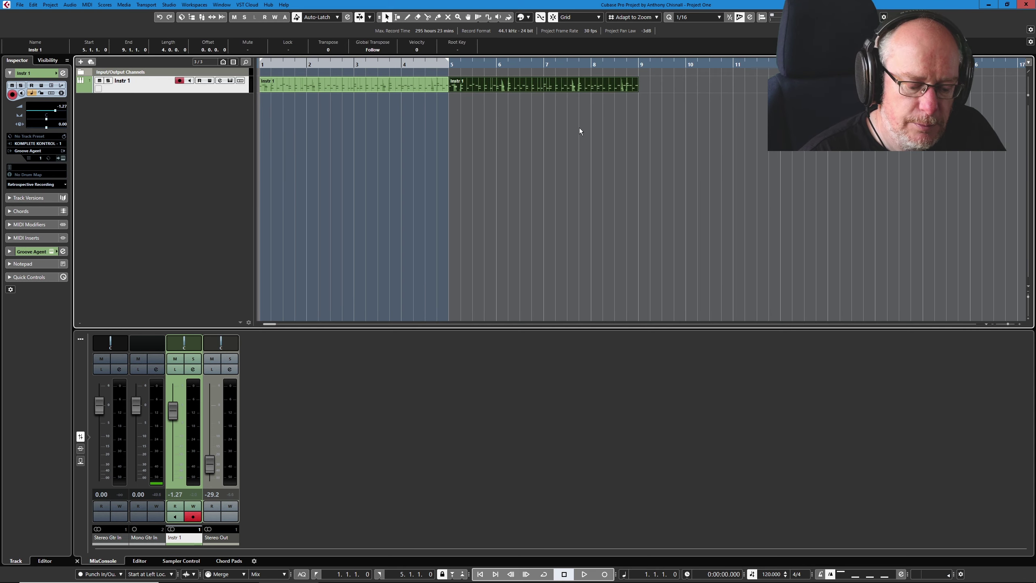
key(ctrl+z)
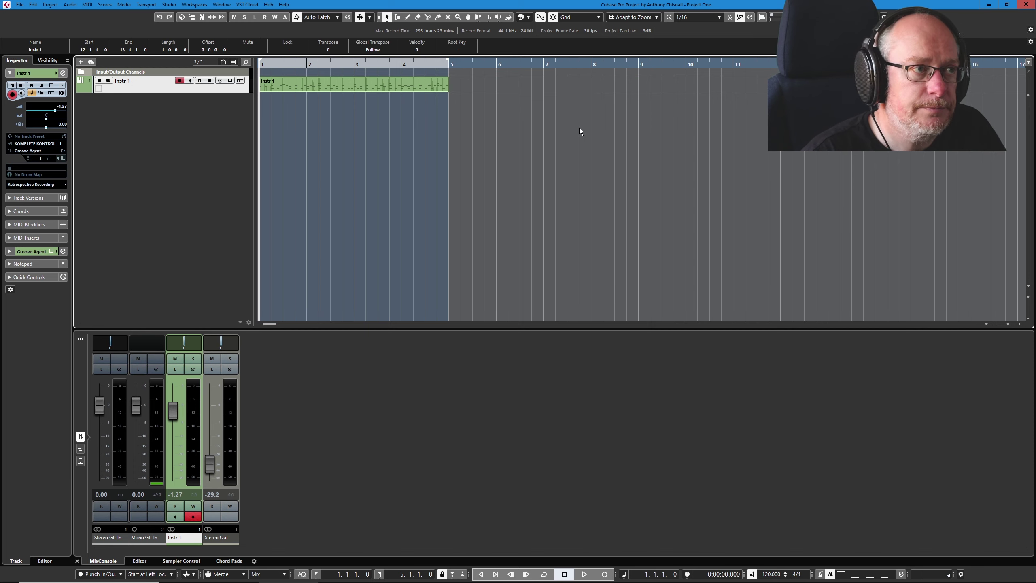
Step: Duplicate the four-bar drum event on the Instr 1 track so the copy starts at bar 5
click(340, 82)
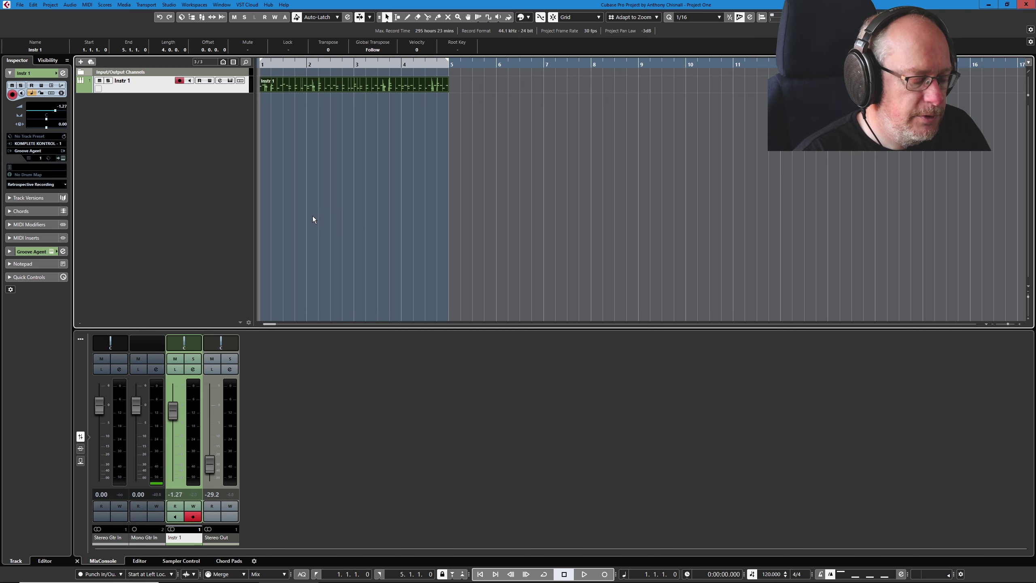
key(ctrl+d)
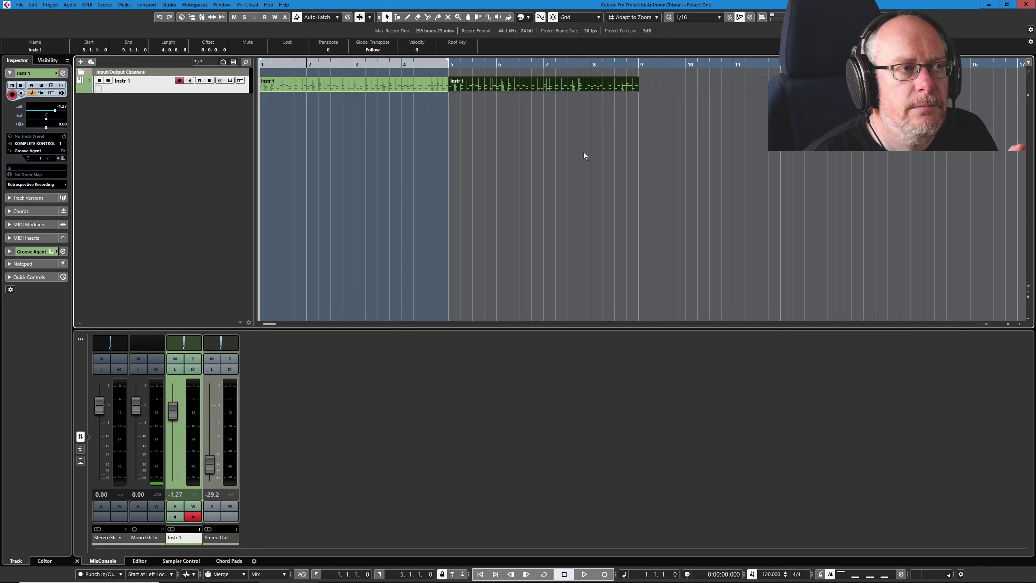
Step: Split the copied drum event at bar 8 with the Split tool
right_click(452, 121)
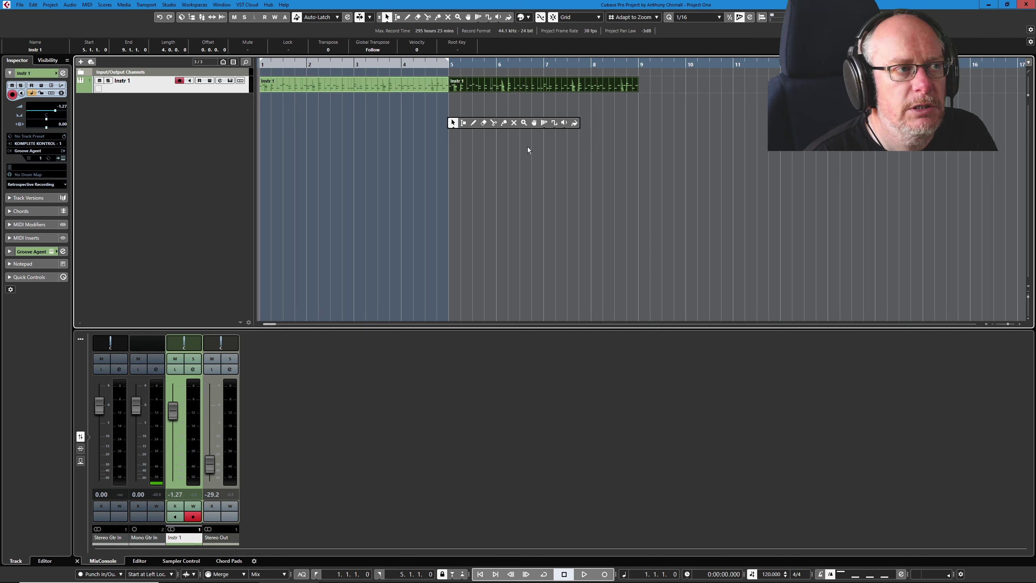
click(493, 123)
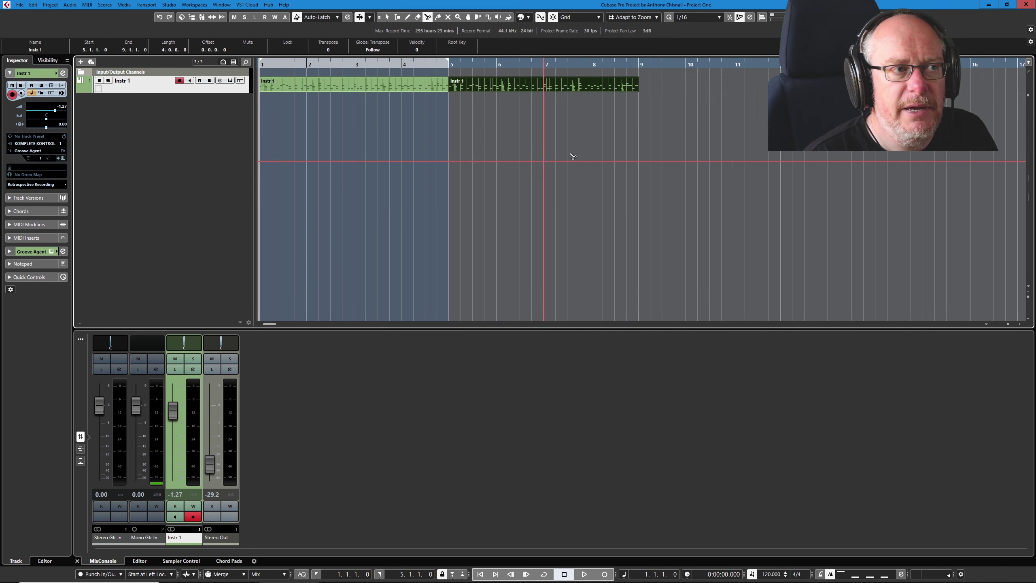
click(593, 87)
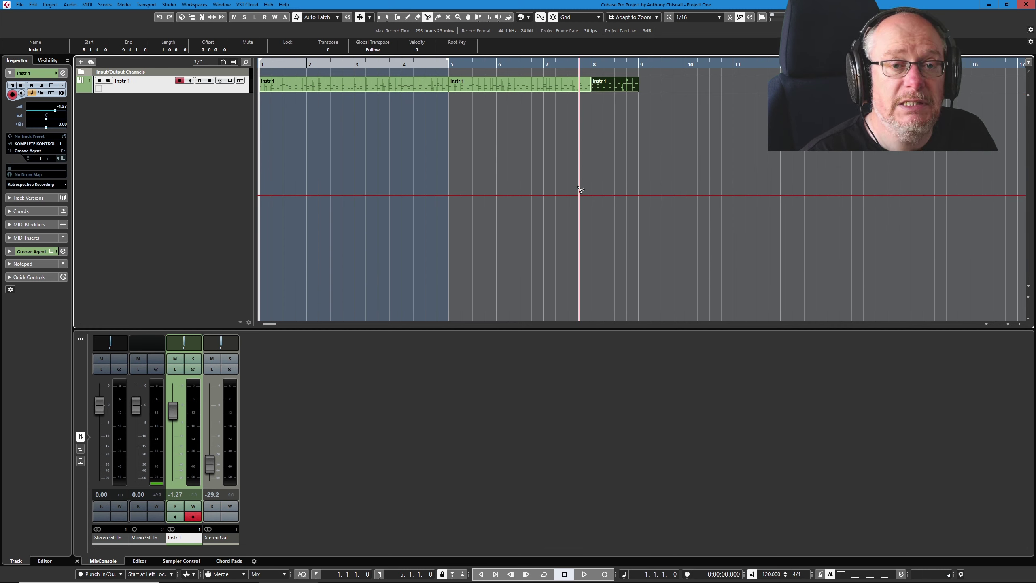
Step: Erase the one-bar event at bar 8 with the Erase tool
right_click(520, 119)
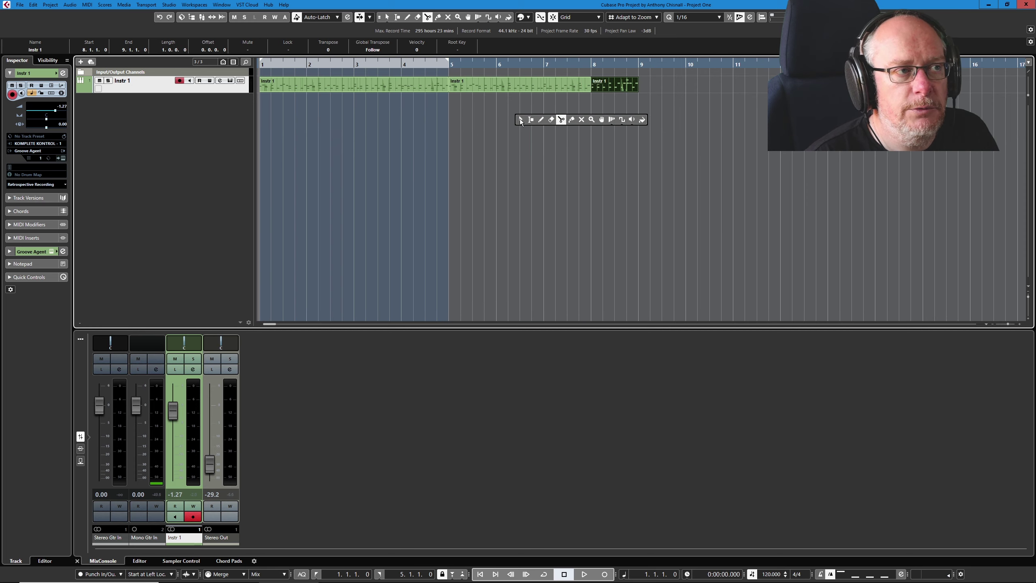
click(552, 120)
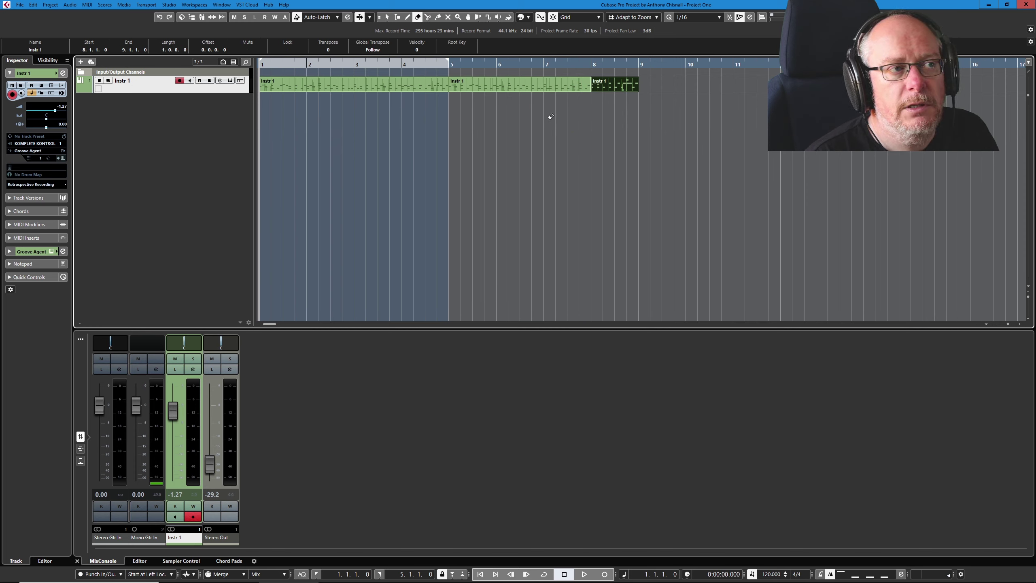
click(616, 83)
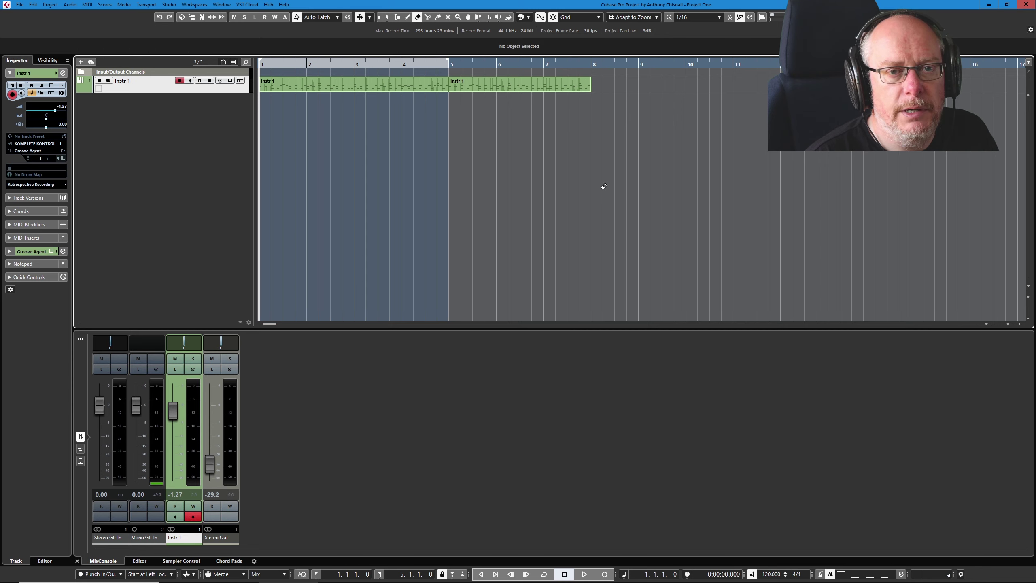
Step: Place a one-bar drum event at bar 12 of the Instr 1 track and move it to bar 8 with the Object Selection tool
right_click(543, 122)
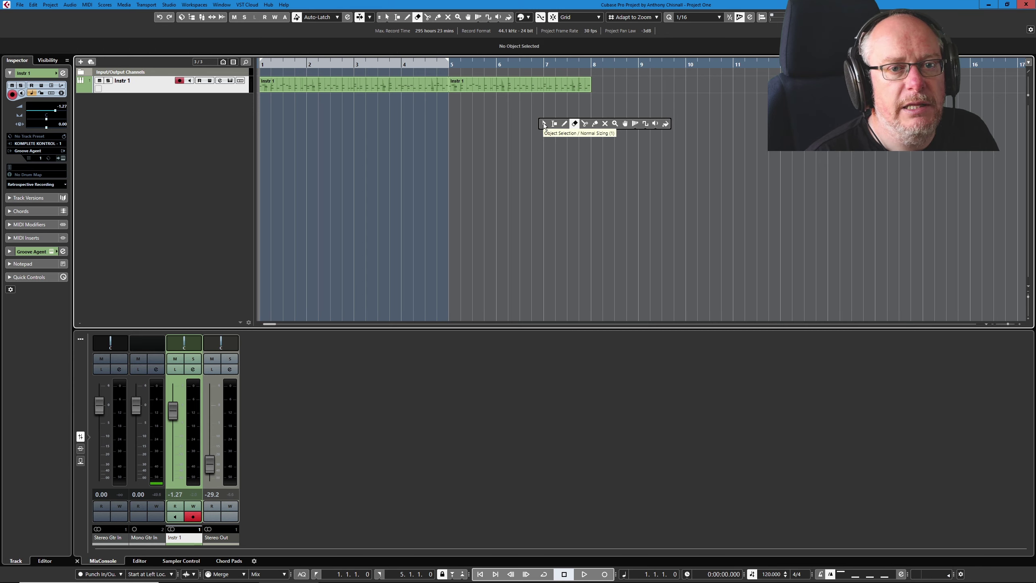
click(543, 123)
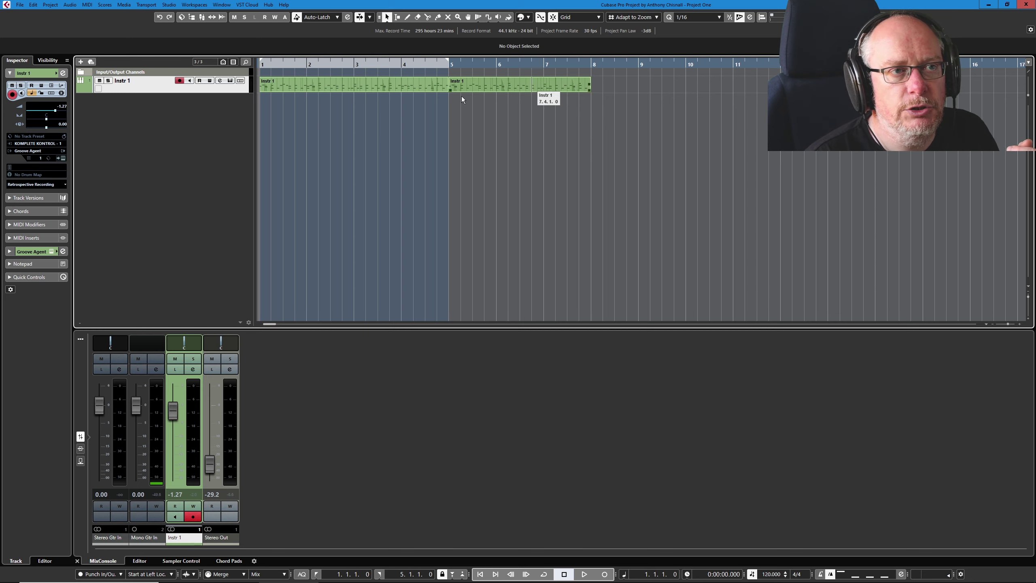
right_click(549, 113)
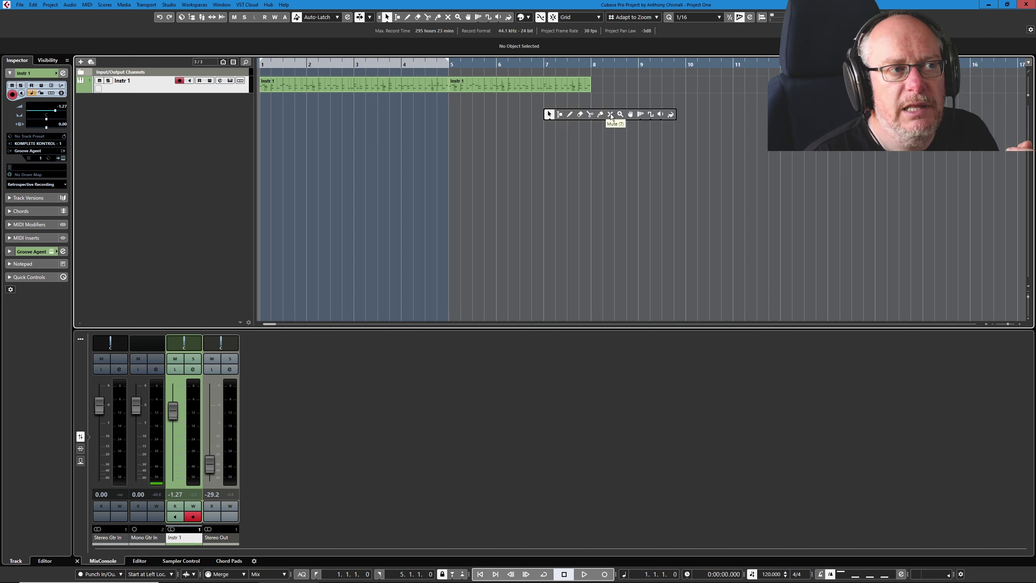
click(549, 114)
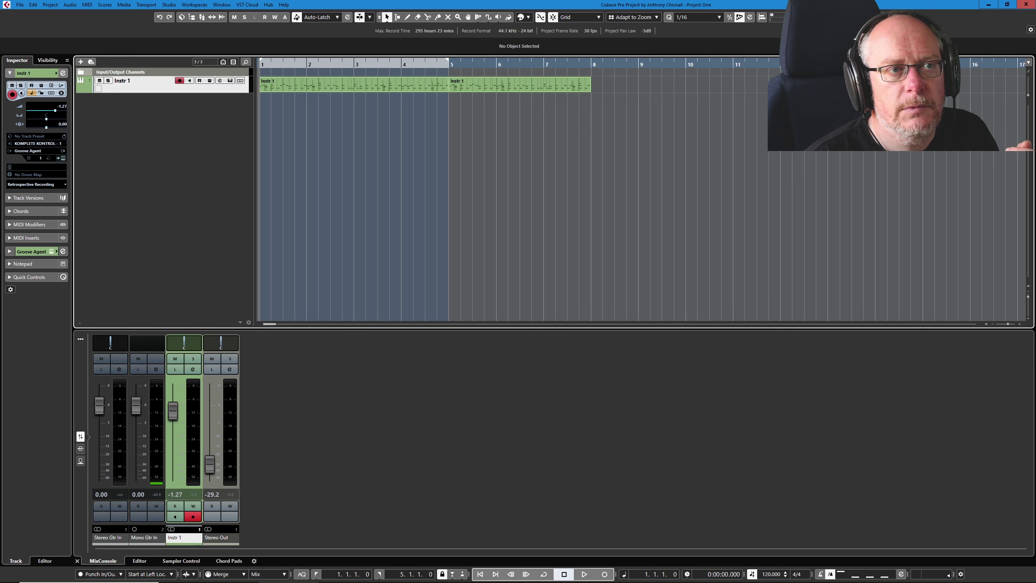
double_click(763, 84)
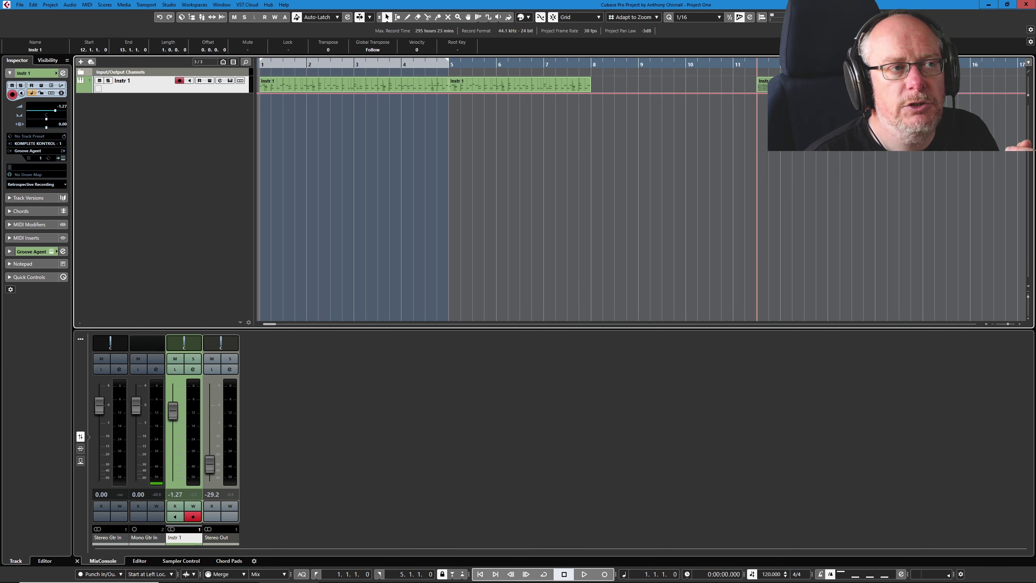
drag(780, 86, 613, 90)
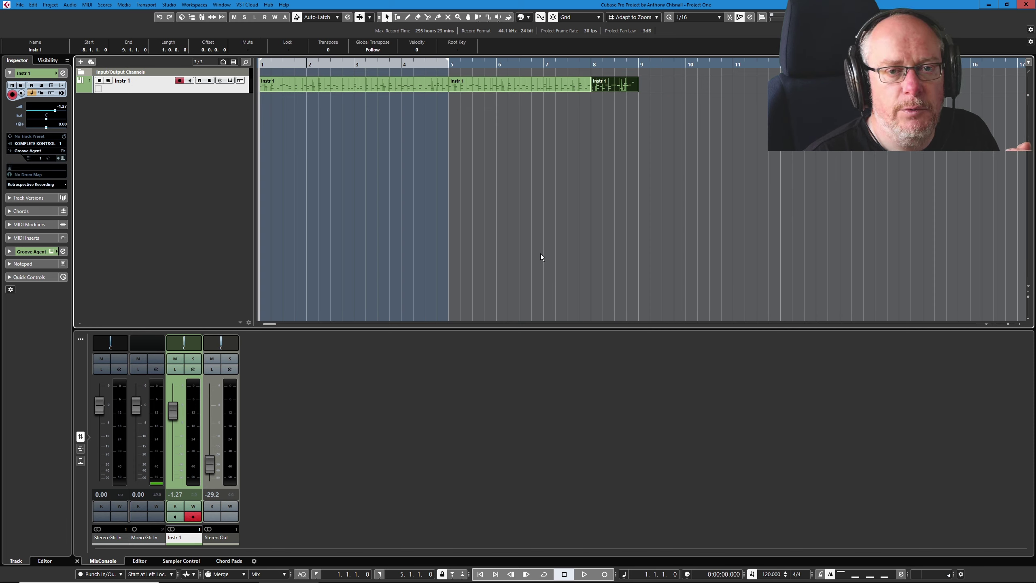
mouse_move(620, 84)
mouse_down()
mouse_move(675, 86)
mouse_move(622, 81)
mouse_up()
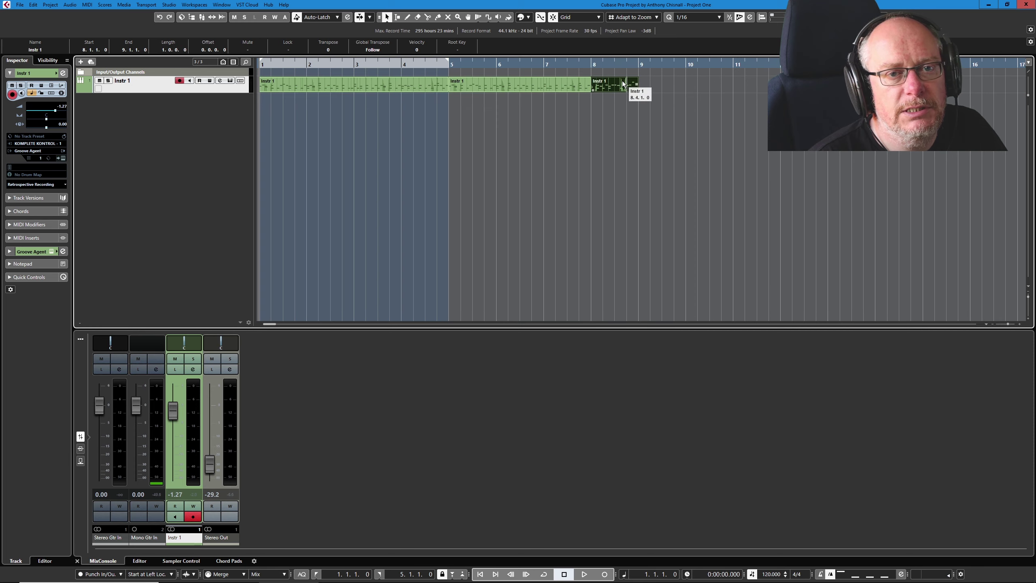
Step: Move the one-bar event off the grid with Snap off, and back onto the grid at bar 9 with Snap on
click(553, 17)
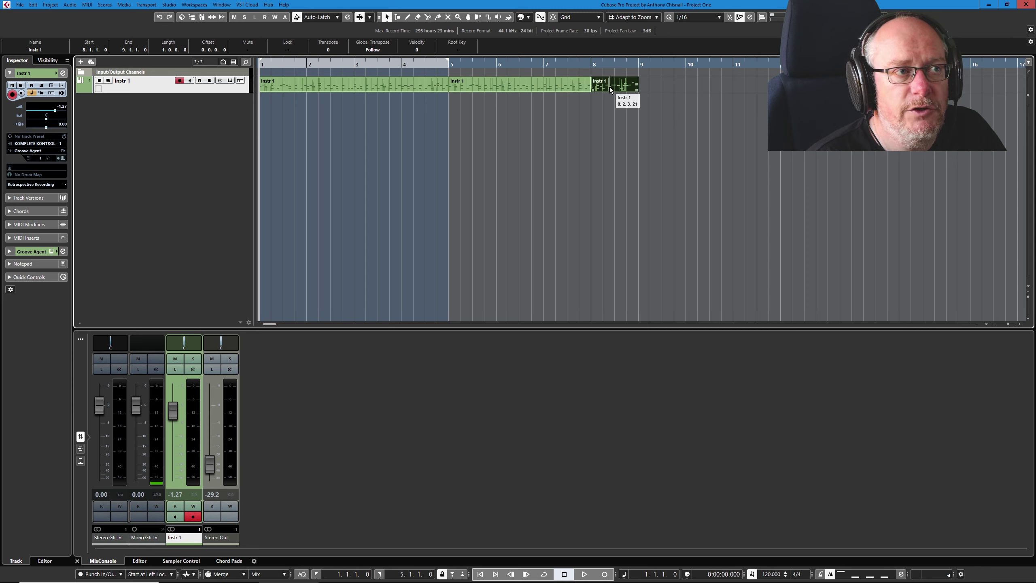
drag(609, 87, 641, 88)
drag(641, 85, 626, 87)
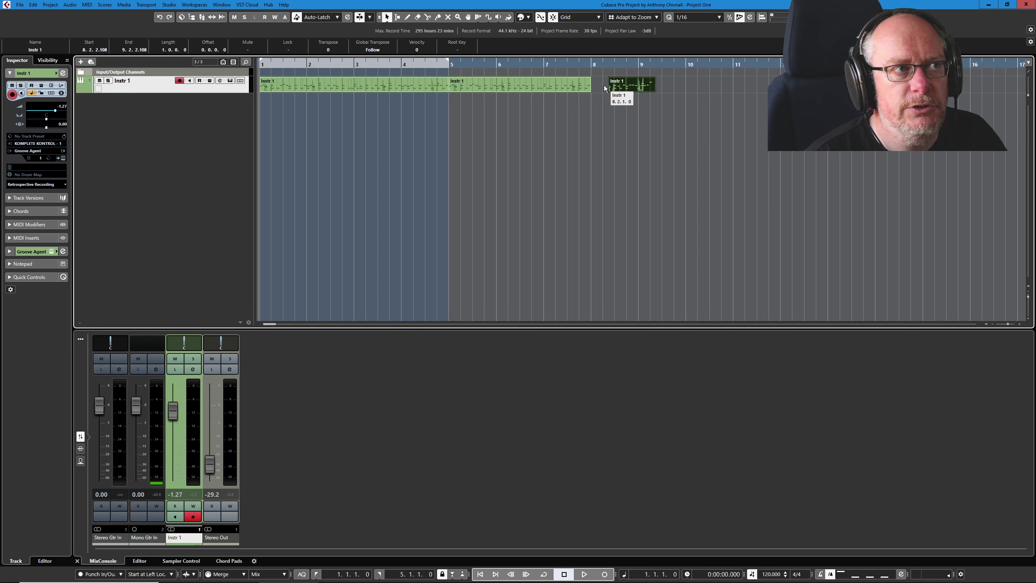
drag(627, 84, 657, 82)
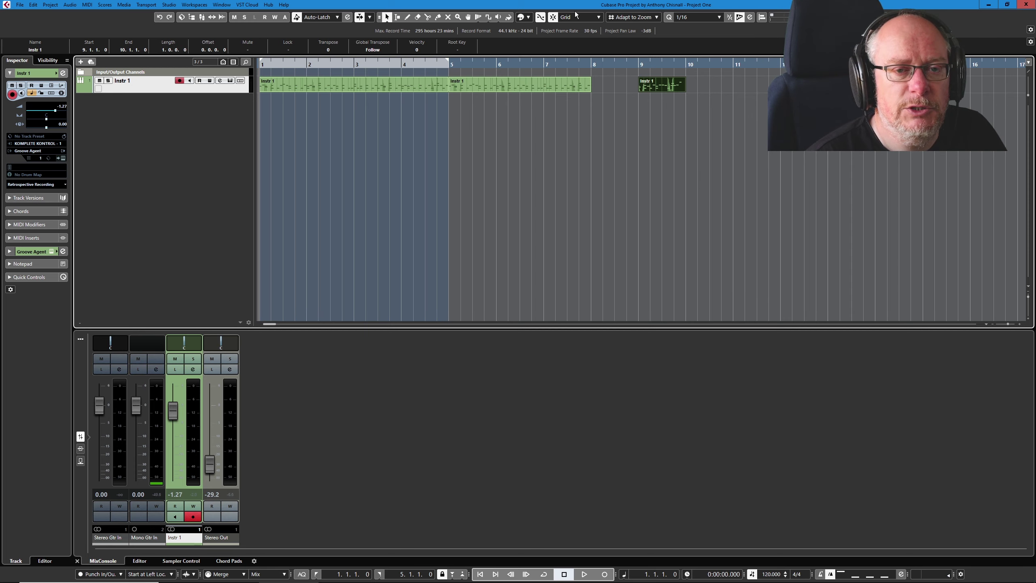
Step: Move the one-bar event off the grid to 8.4.3.28 with Snap off, and shift it to 9.1.3.28 in Grid Relative snap mode
click(553, 17)
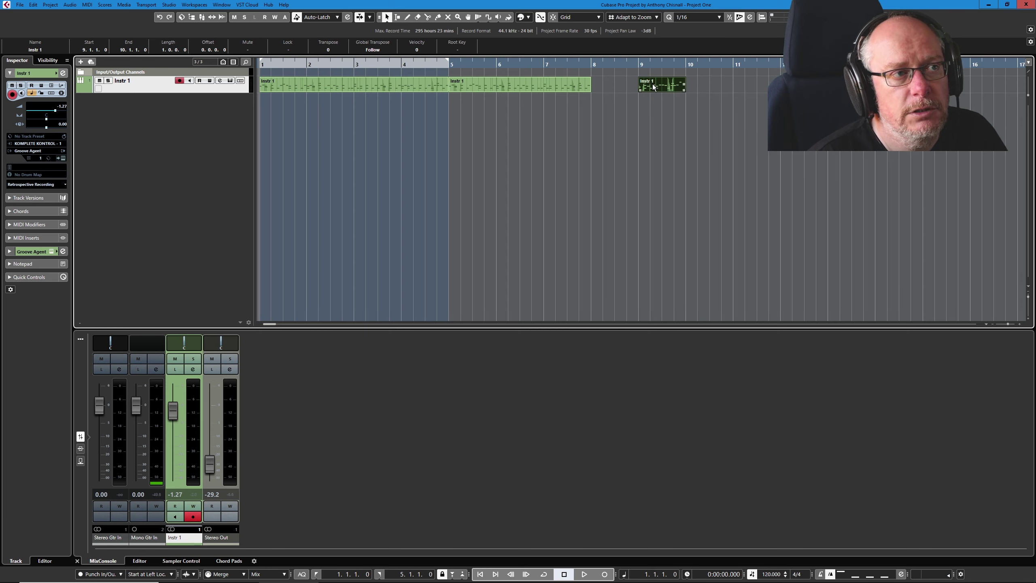
drag(654, 84, 648, 85)
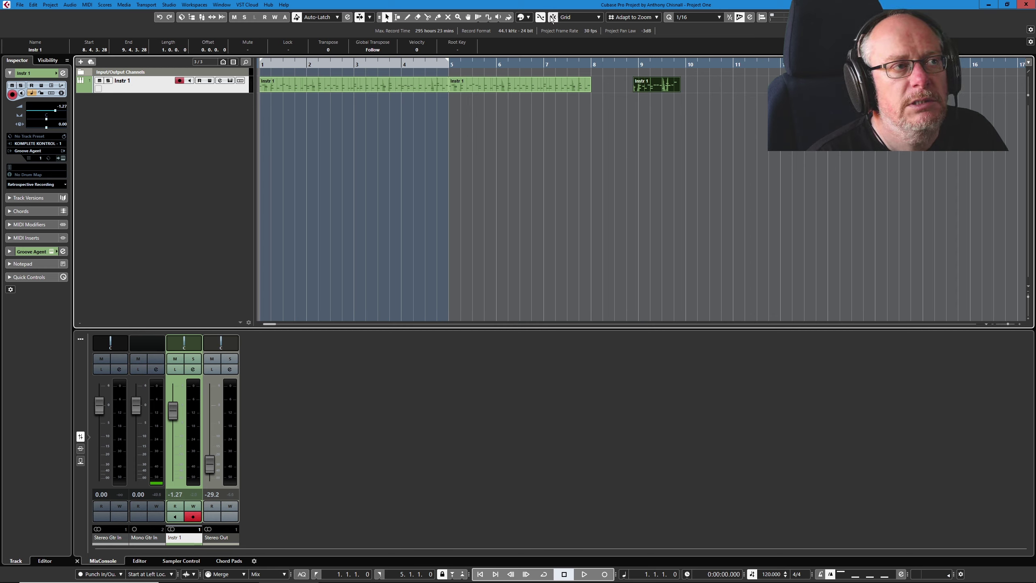
click(599, 17)
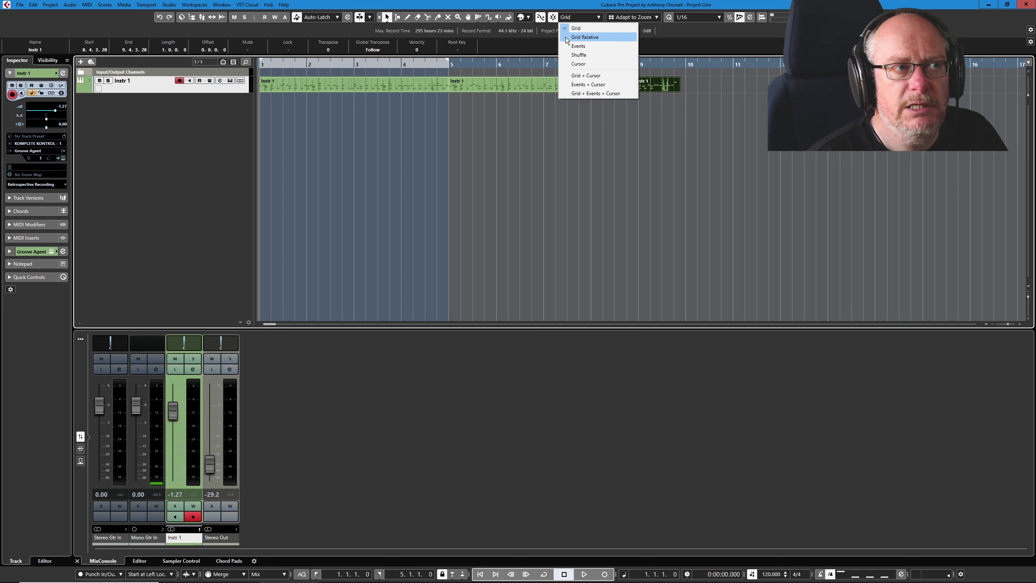
click(585, 37)
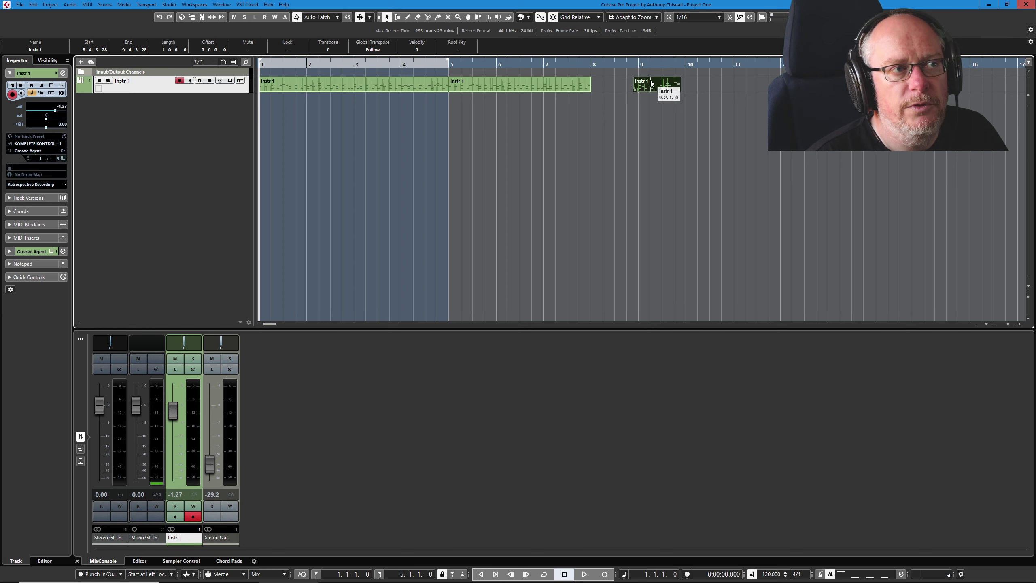
mouse_move(655, 84)
mouse_down()
mouse_move(633, 84)
mouse_move(694, 81)
mouse_move(620, 88)
mouse_move(667, 82)
mouse_up()
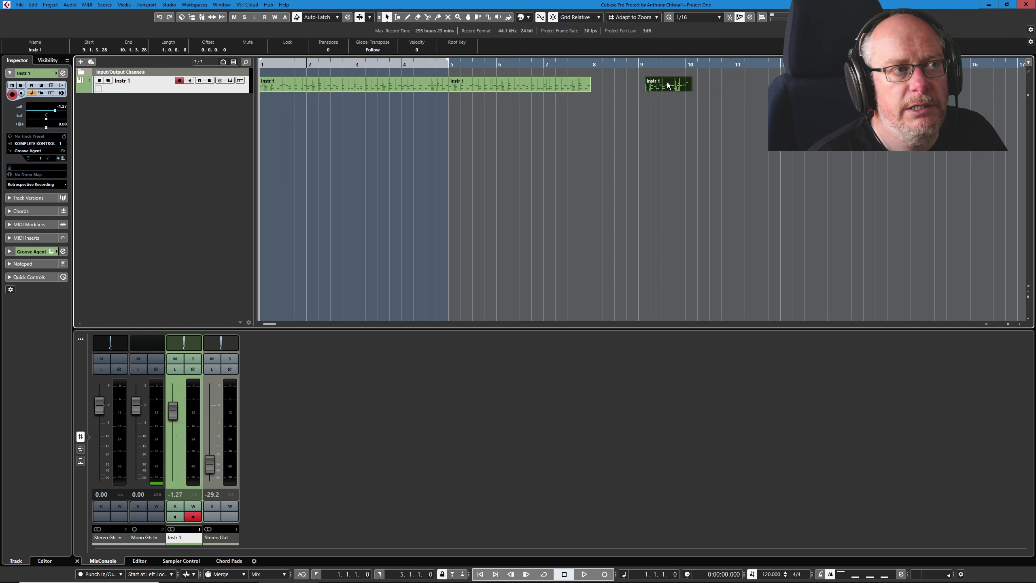
Step: Set the snap type to Grid and move the one-bar event back to the start of bar 8
click(578, 18)
click(580, 28)
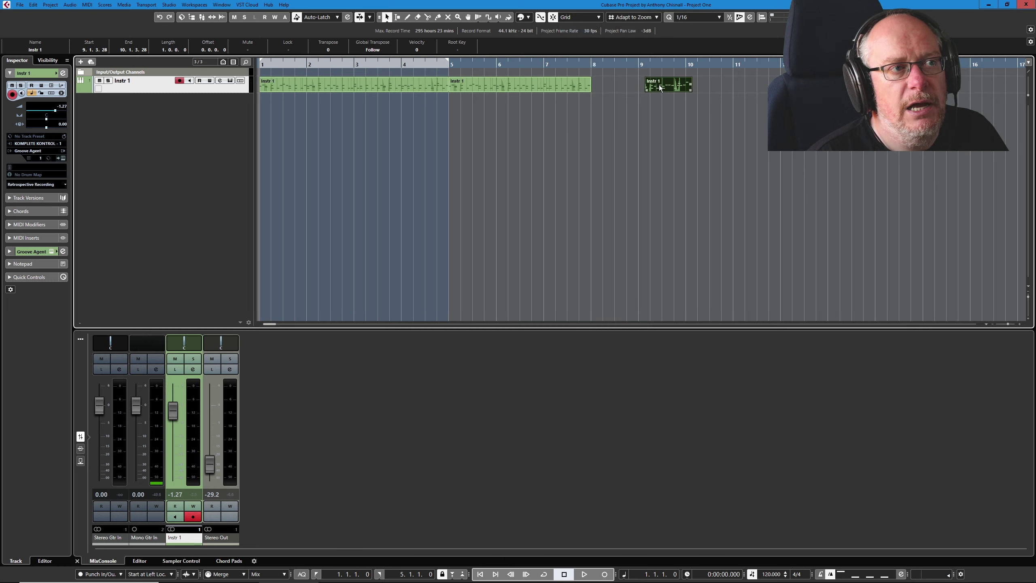
drag(659, 84, 609, 85)
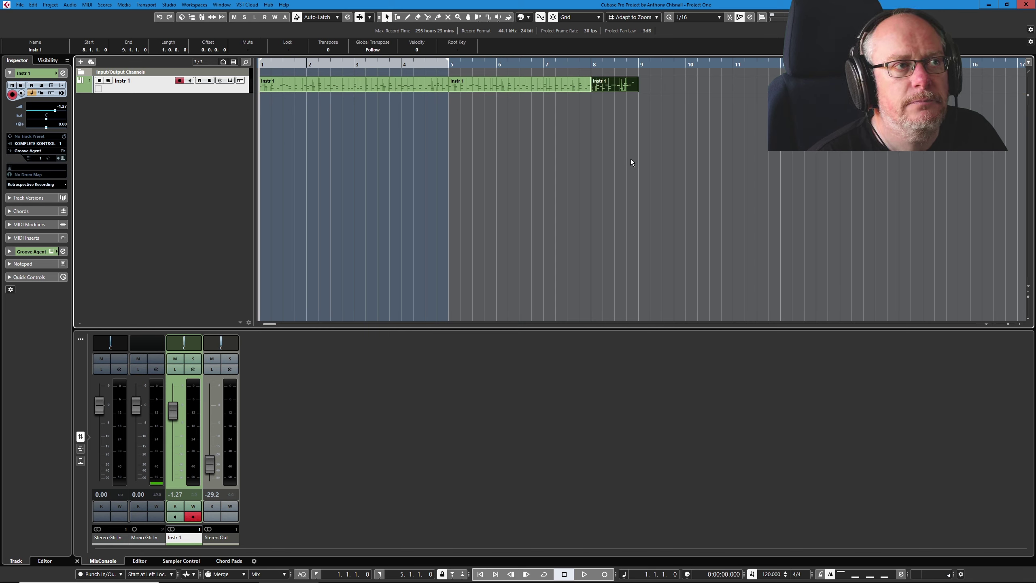
click(598, 17)
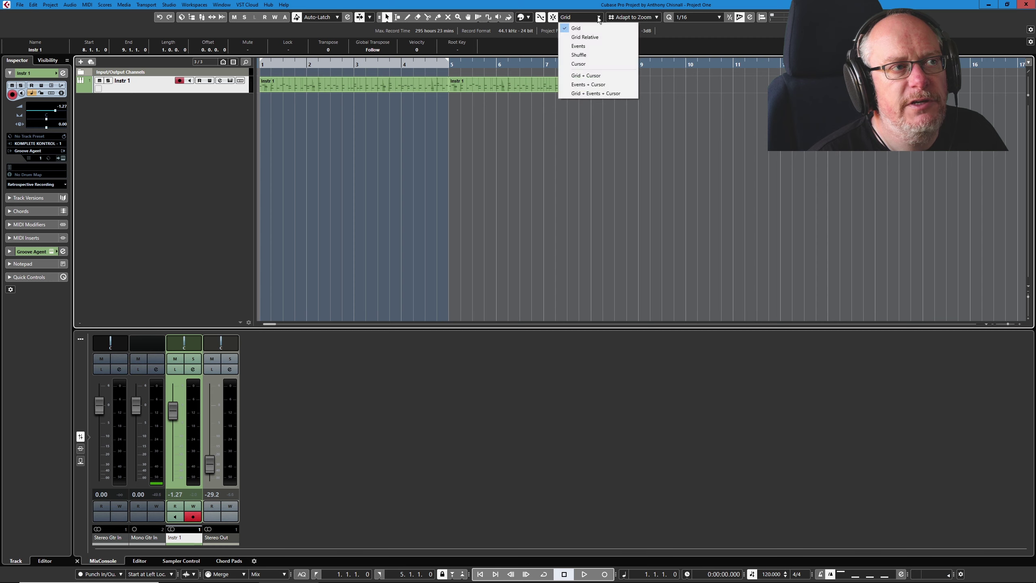
click(549, 125)
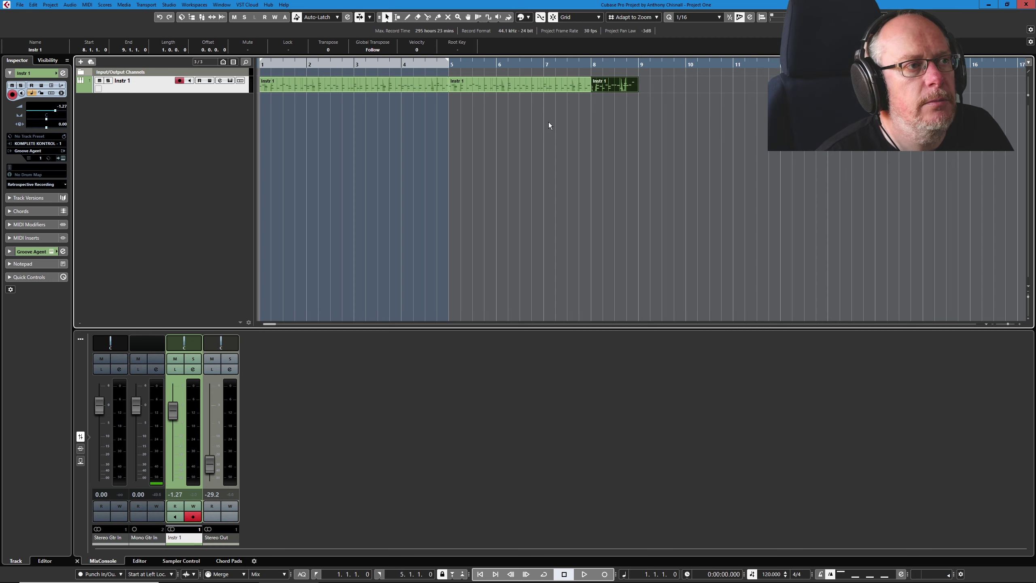
Step: Join the three drum events on the Instr 1 track one after another with the Glue tool, starting from the first event
click(367, 90)
click(496, 81)
click(617, 78)
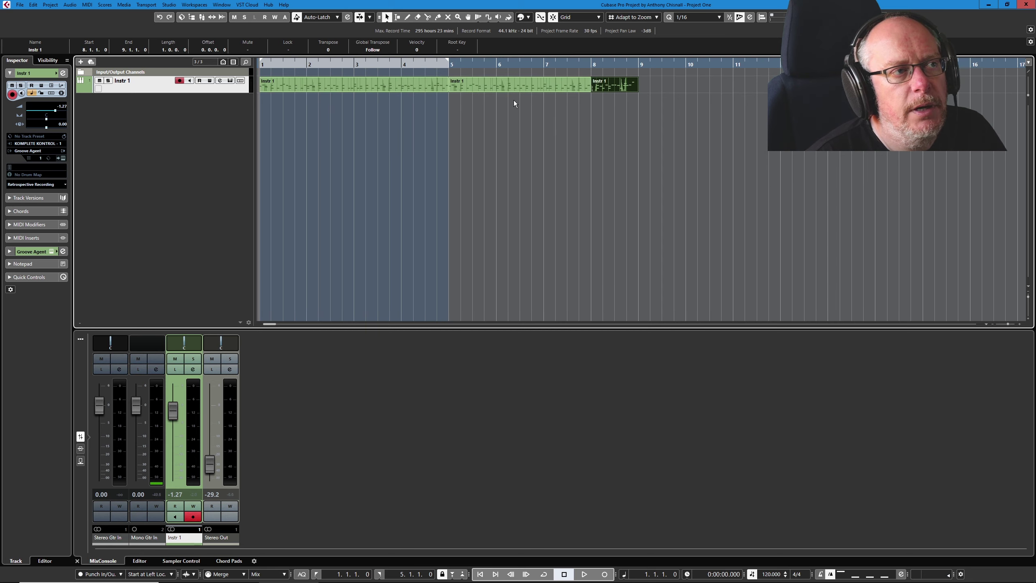
click(513, 83)
click(434, 89)
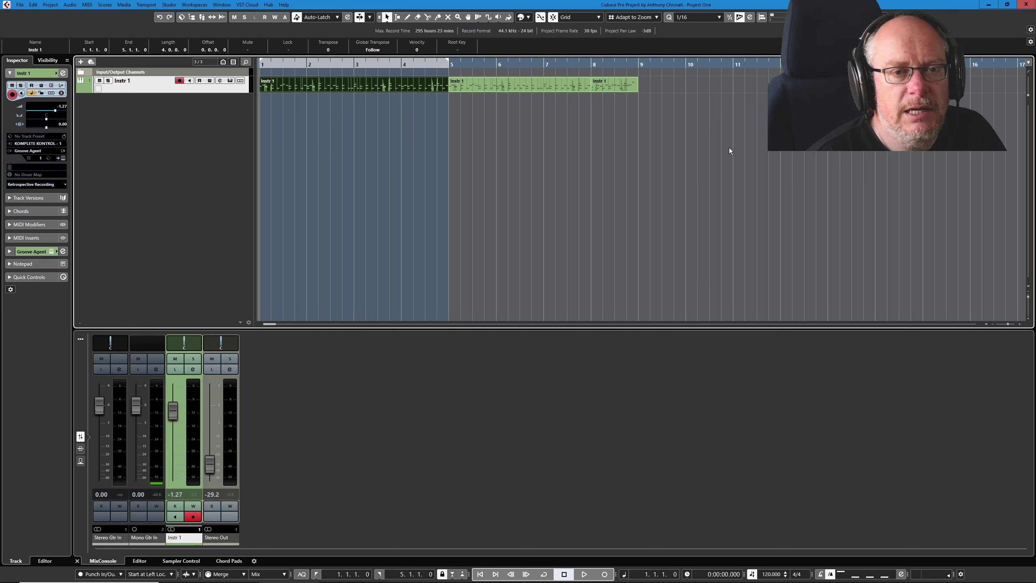
right_click(495, 109)
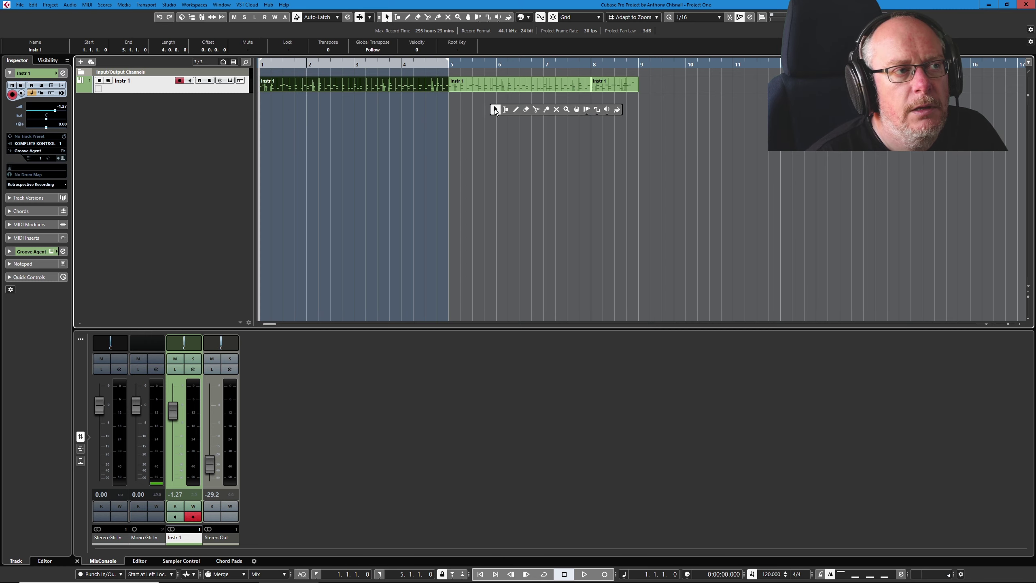
click(547, 109)
click(412, 79)
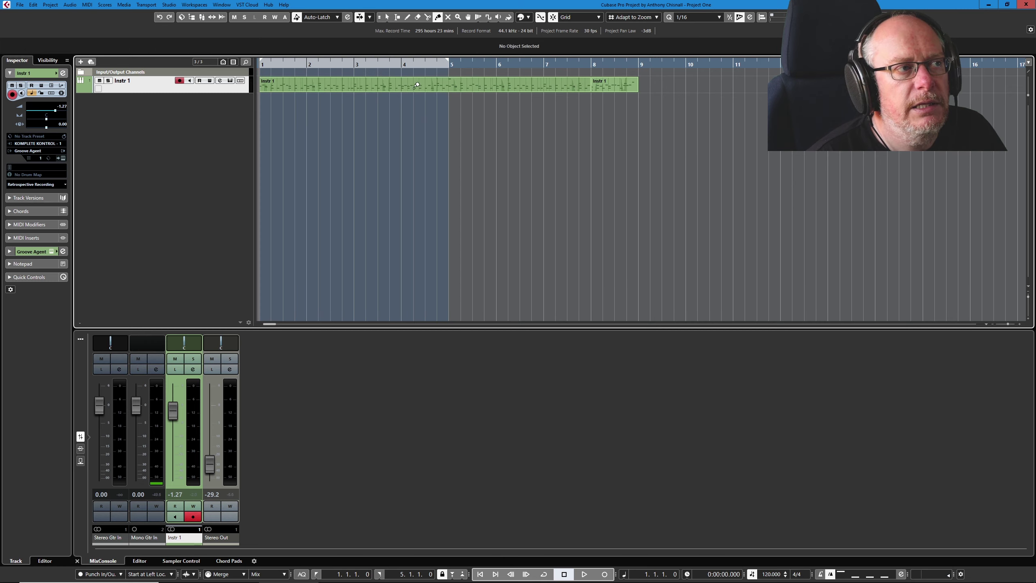
click(400, 80)
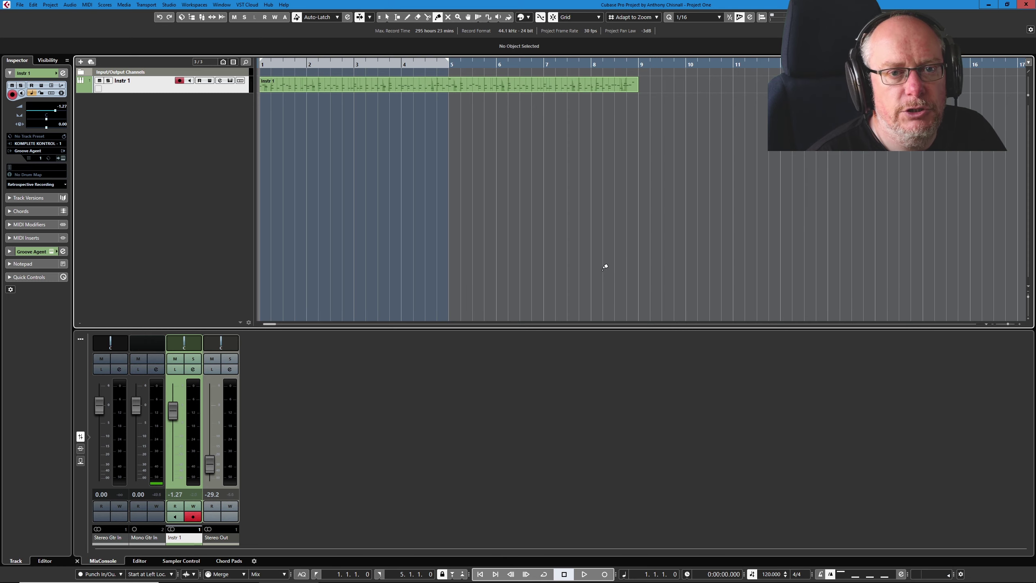
Step: Undo both glue operations, deselect the events and switch to the Object Selection tool
click(160, 17)
click(161, 17)
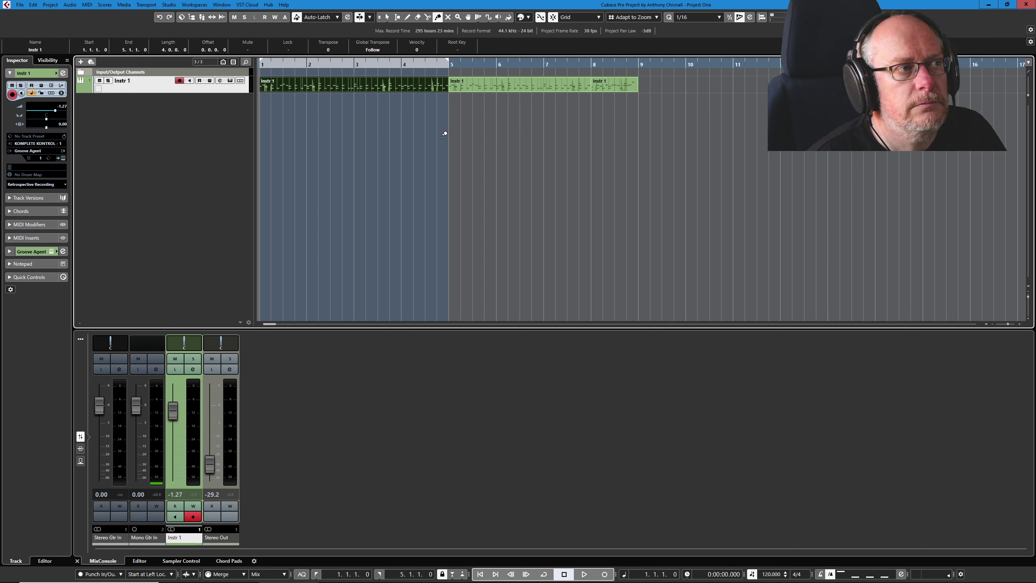
click(462, 130)
key(1)
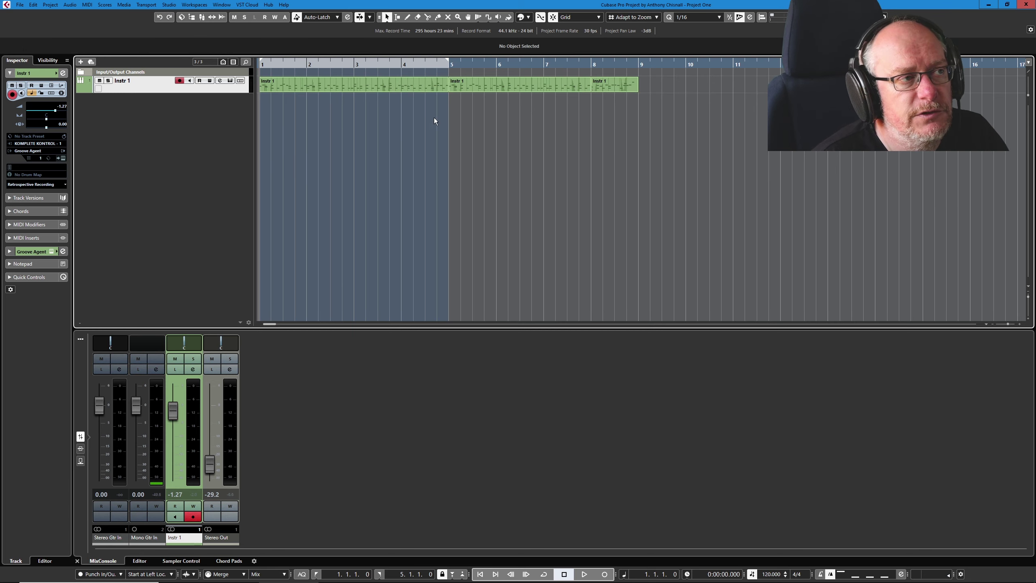
Step: With the Glue tool active, select all three drum events on the Instr 1 track and join them in one go
right_click(476, 125)
click(521, 125)
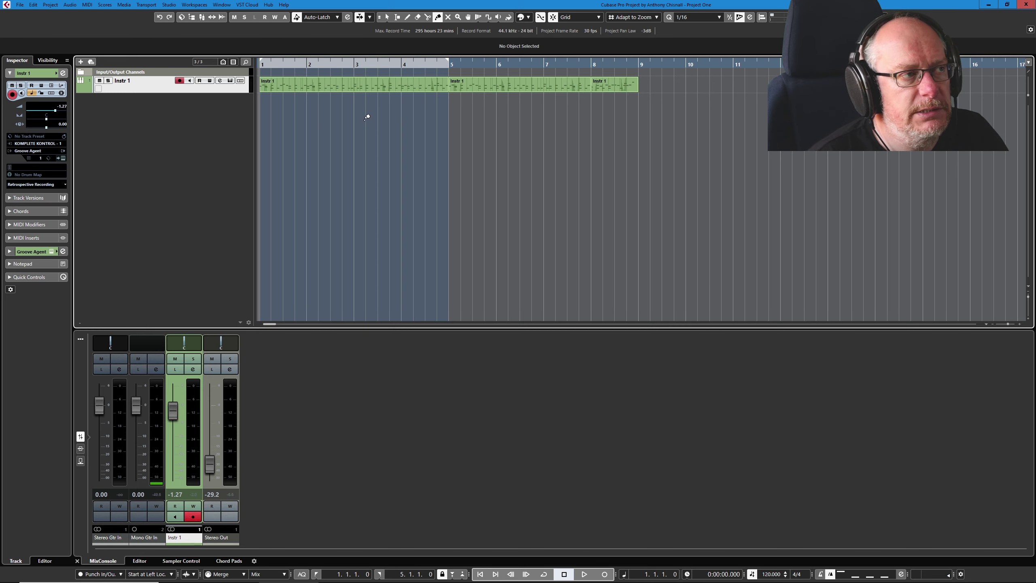
drag(370, 114, 630, 78)
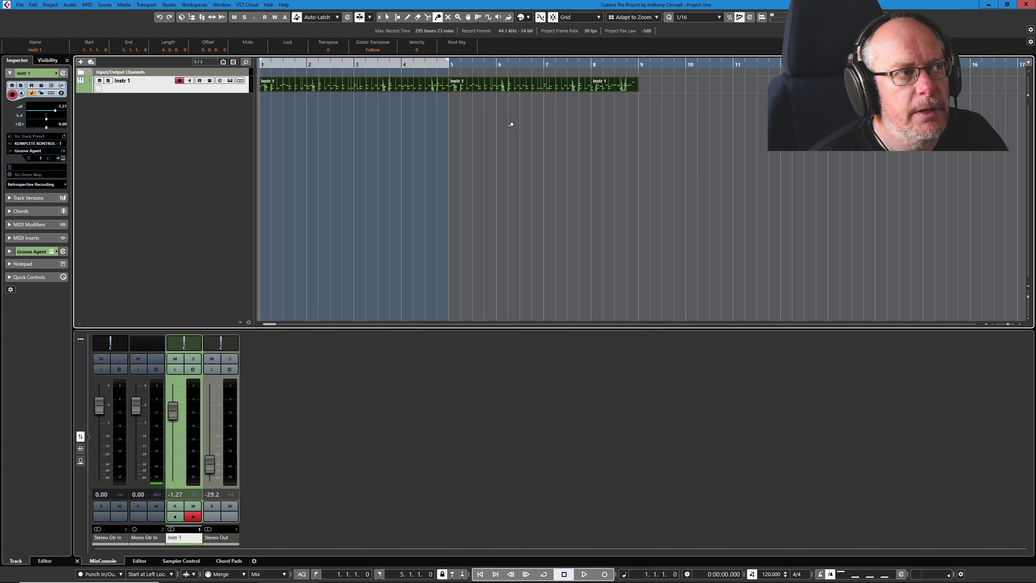
drag(417, 133, 604, 87)
click(512, 78)
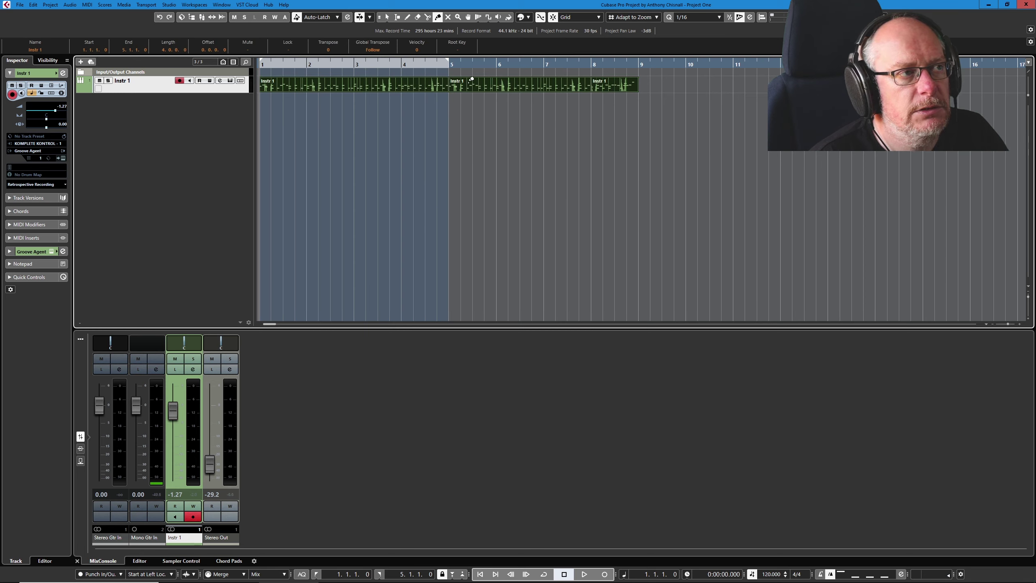
click(515, 165)
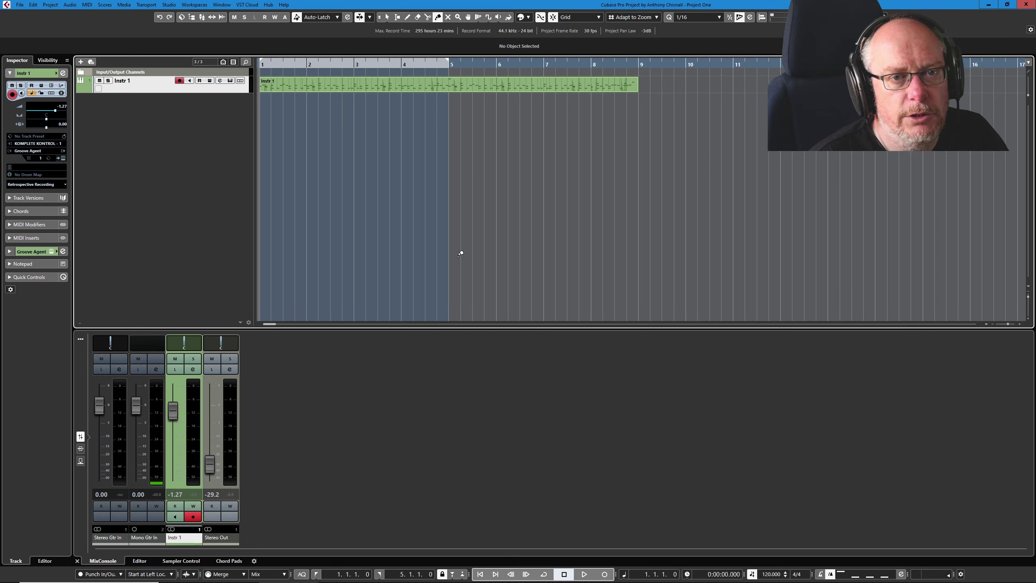
Step: Switch to the Object Selection tool, undo the last glue and deselect the drum events
key(1)
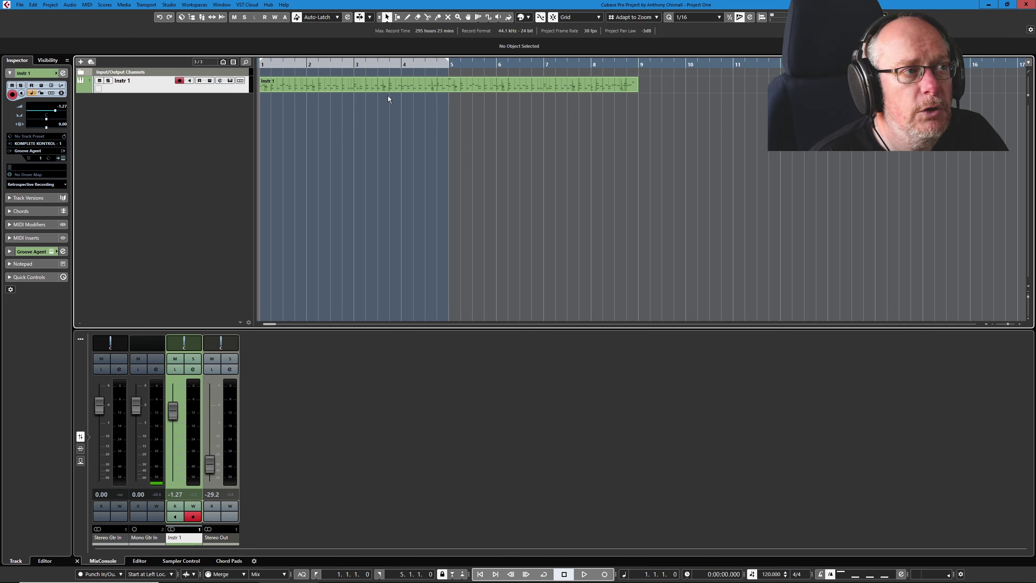
click(159, 17)
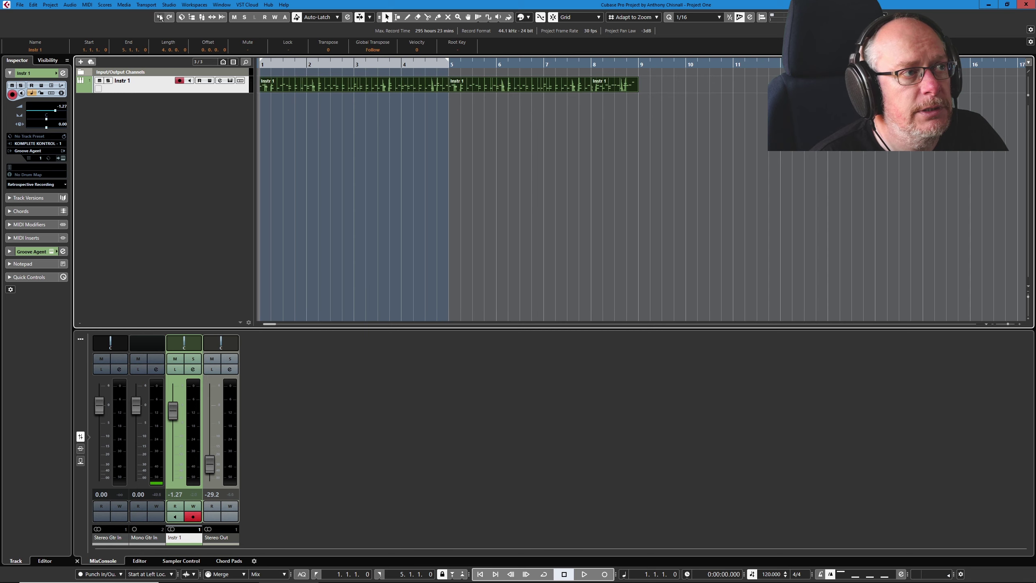
click(490, 105)
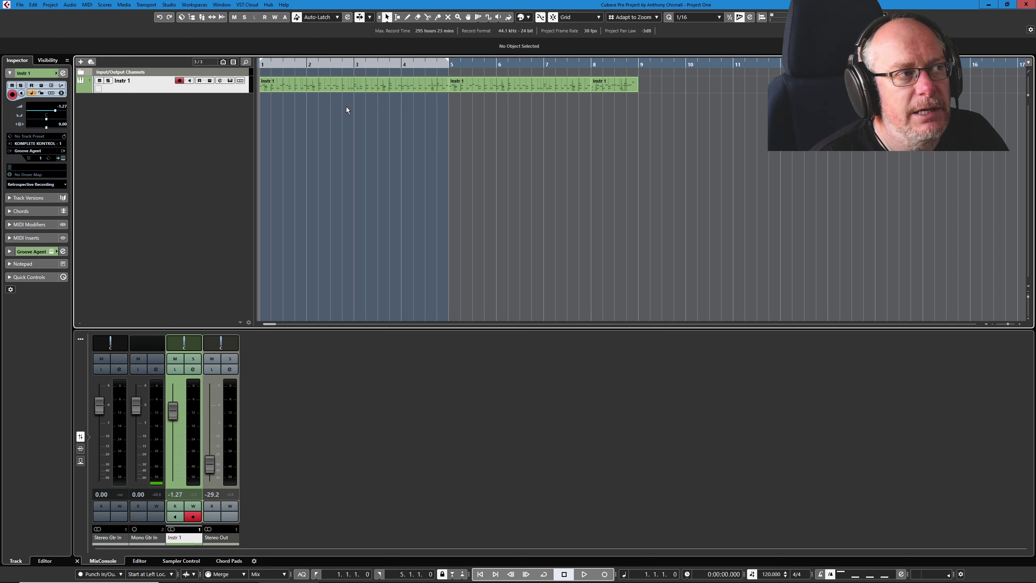
Step: Select all three drum events with the Object Selection tool and merge them into one eight-bar event with the Glue tool
drag(346, 106, 648, 79)
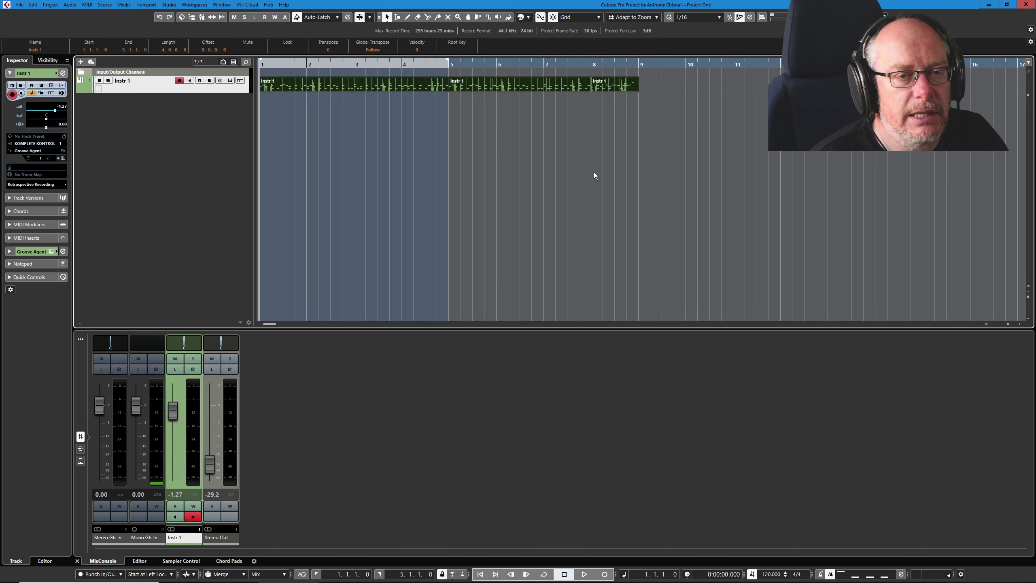
click(438, 16)
click(472, 84)
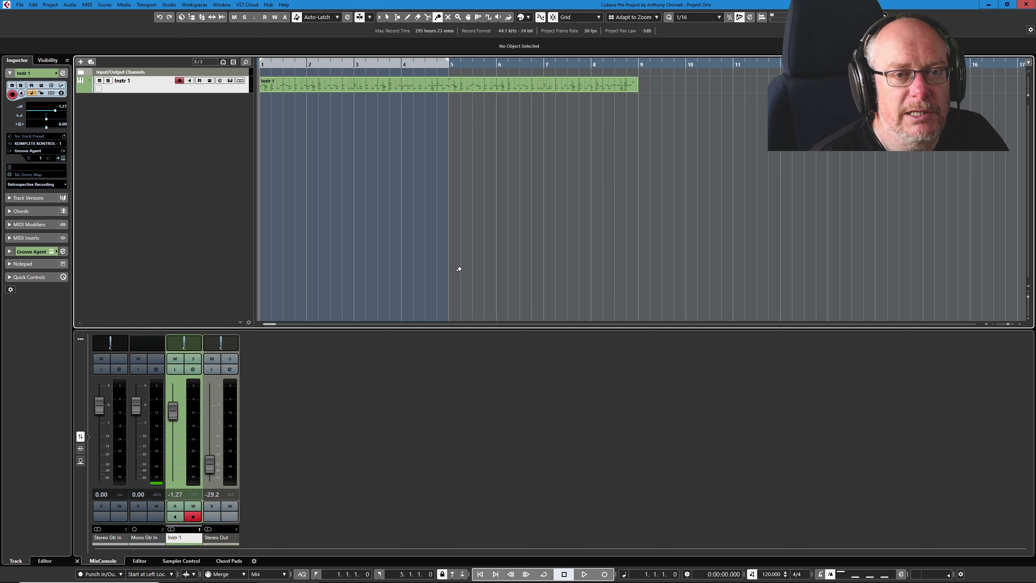
Step: Switch to the Object Selection tool, activate cycle mode and shift the locator range to run from 2.4.1 to 6.4.1
key(1)
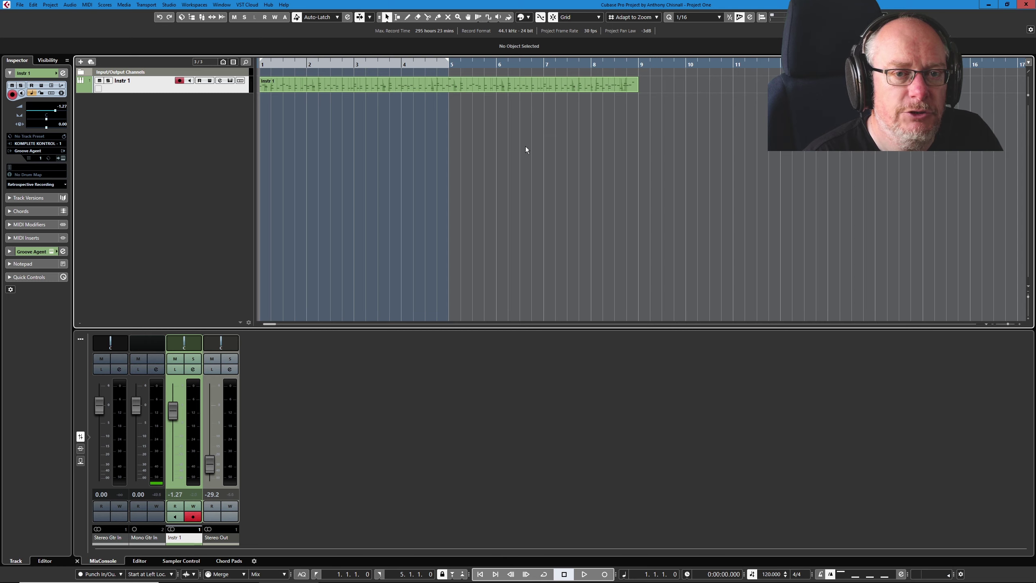
click(543, 575)
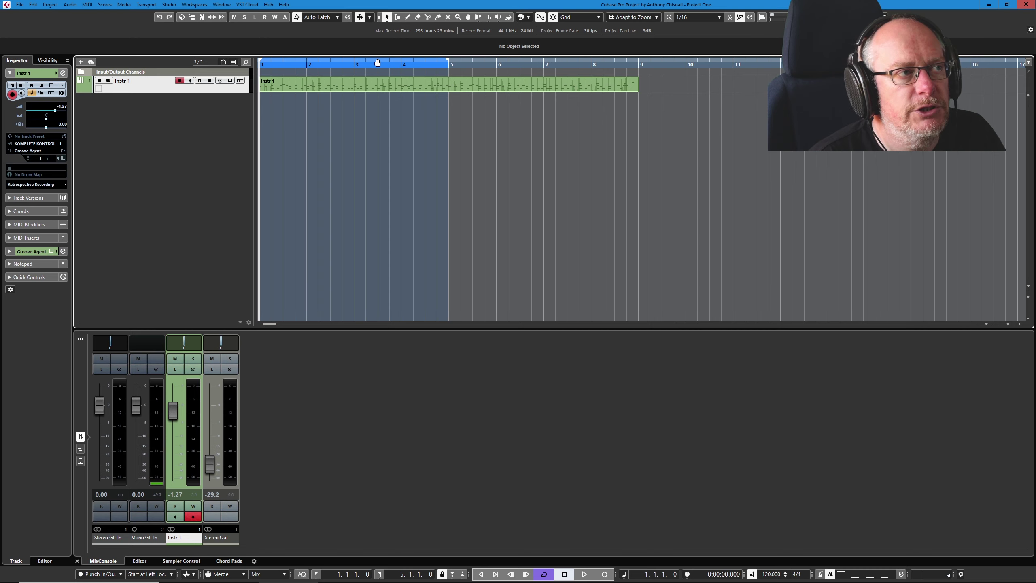
drag(377, 63, 443, 60)
Step: Zoom the timeline in and out around bar 5 while repositioning the playhead, ending at 5.3.1 with about 27 bars in view
drag(533, 66, 460, 64)
click(463, 66)
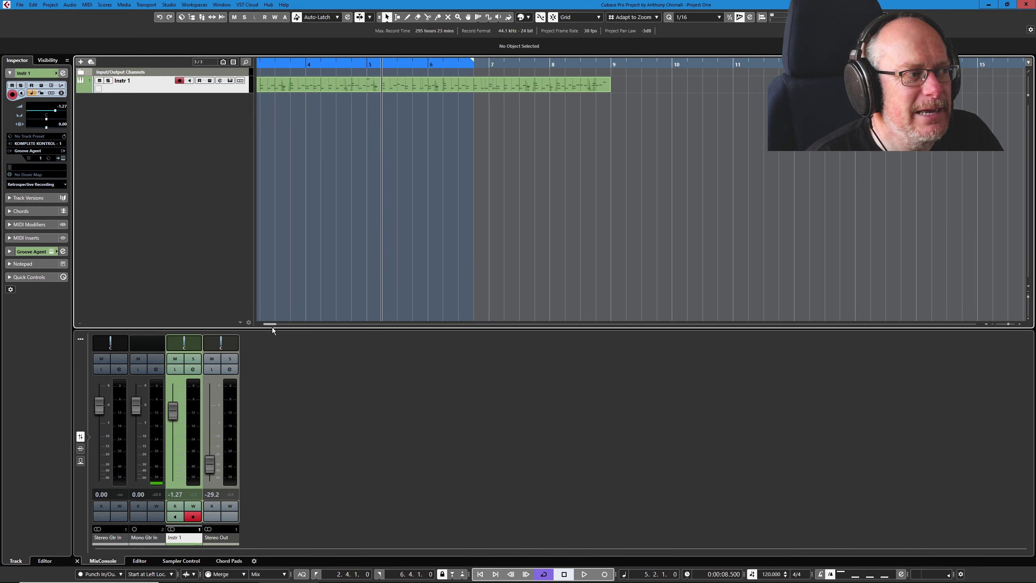
drag(270, 324, 179, 313)
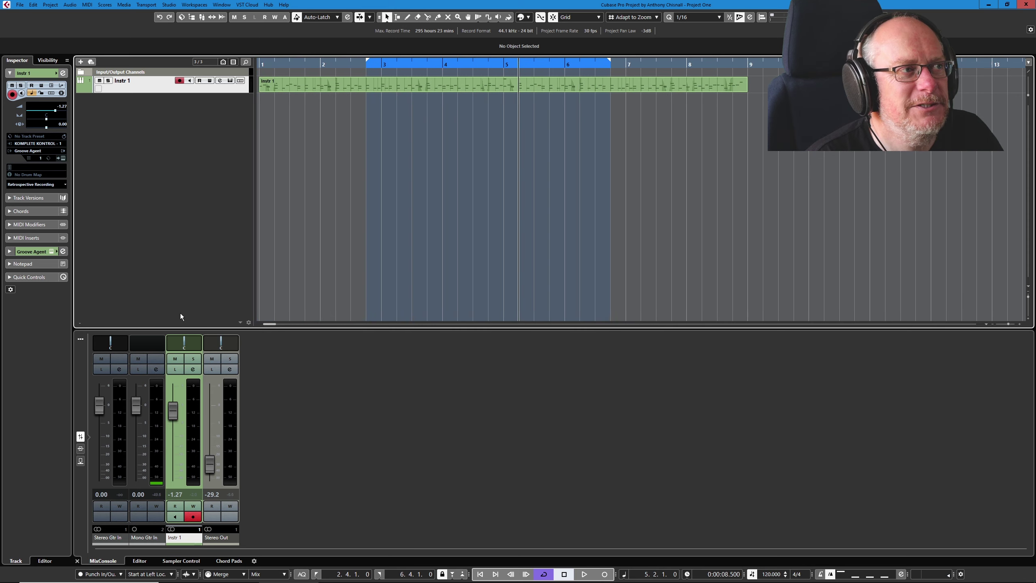
click(504, 65)
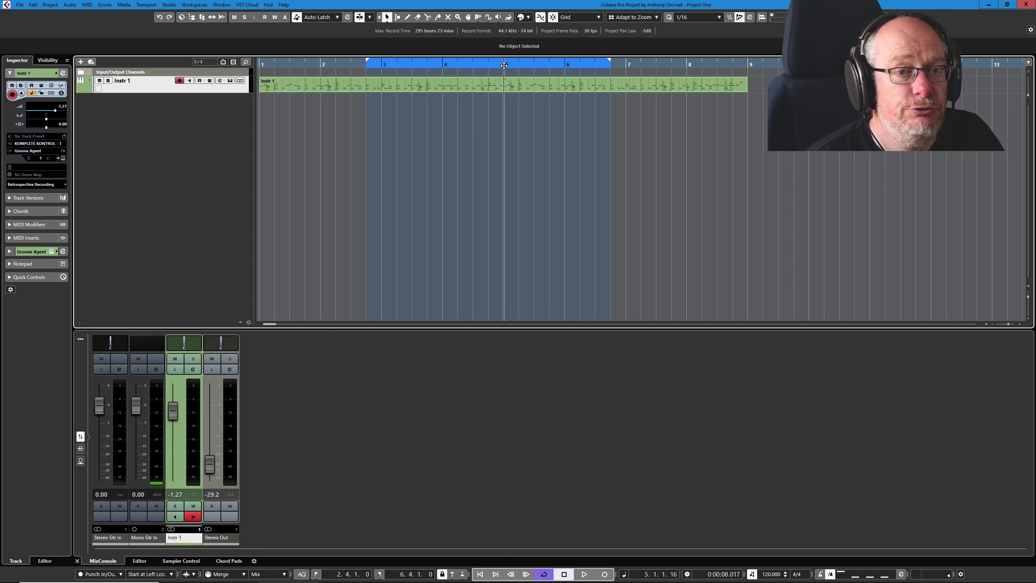
mouse_move(505, 65)
mouse_down()
mouse_move(492, 102)
mouse_move(490, 53)
mouse_move(499, 89)
mouse_move(508, 64)
mouse_up()
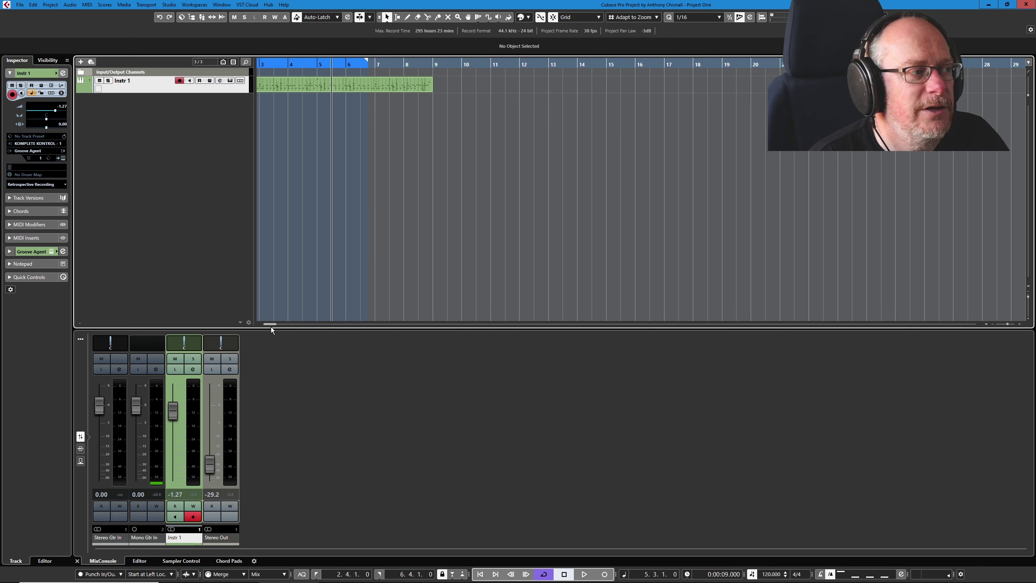
drag(274, 325, 260, 329)
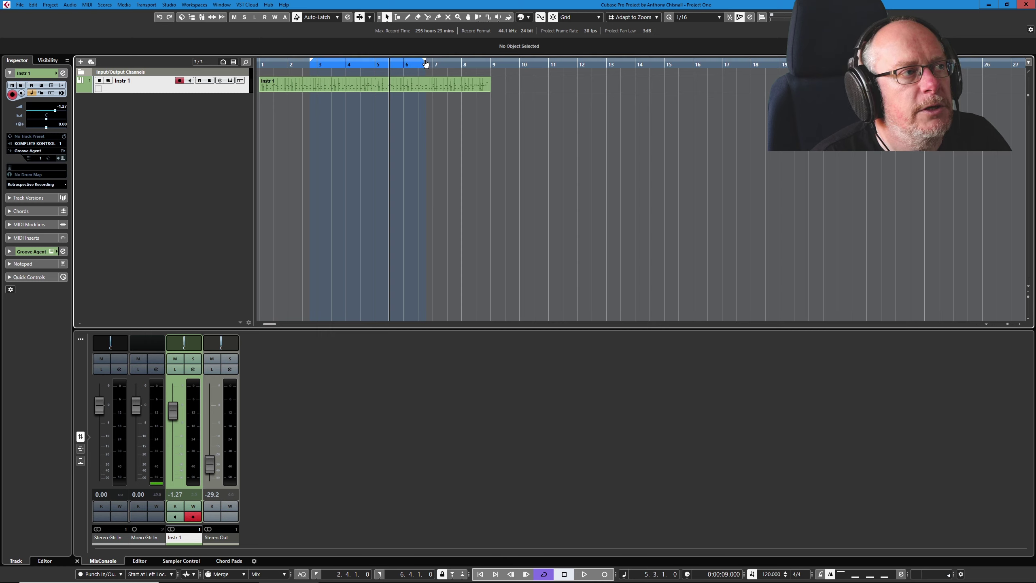
Step: Extend the cycle range over the whole drum event, from 1.1.1 to 9.1.1, and return the playhead to the project start
drag(429, 64, 490, 64)
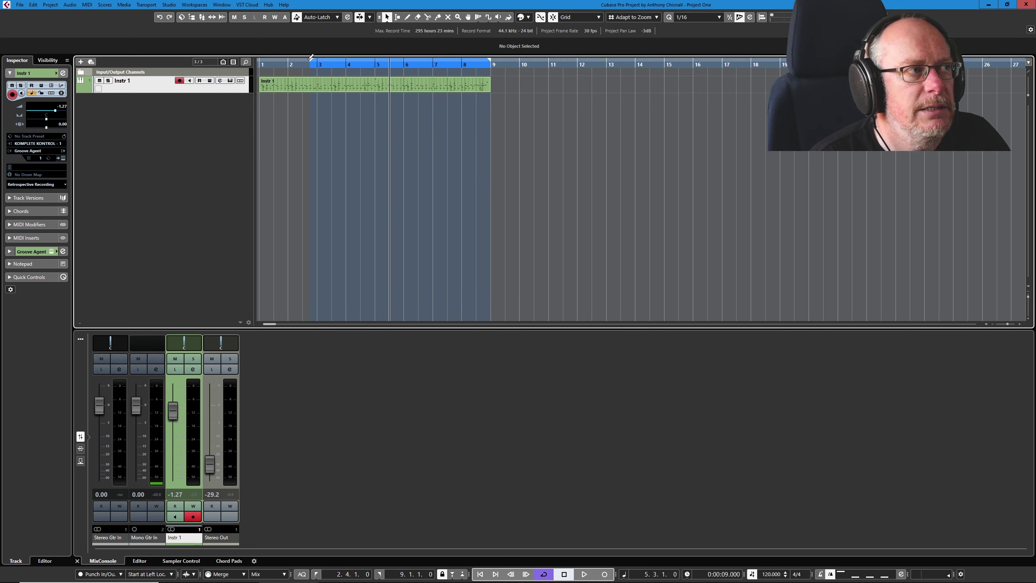
drag(311, 62, 260, 71)
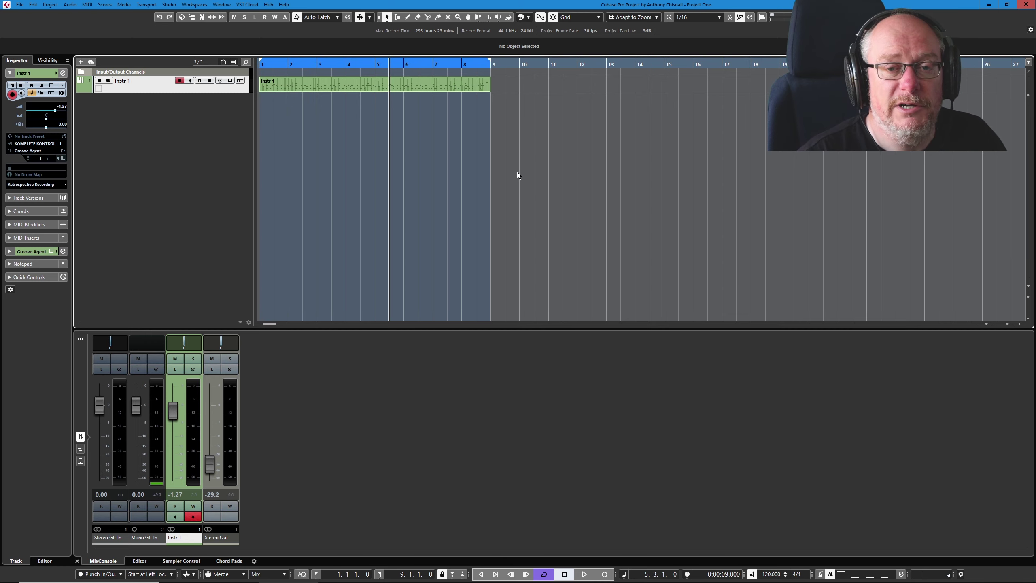
key(Home)
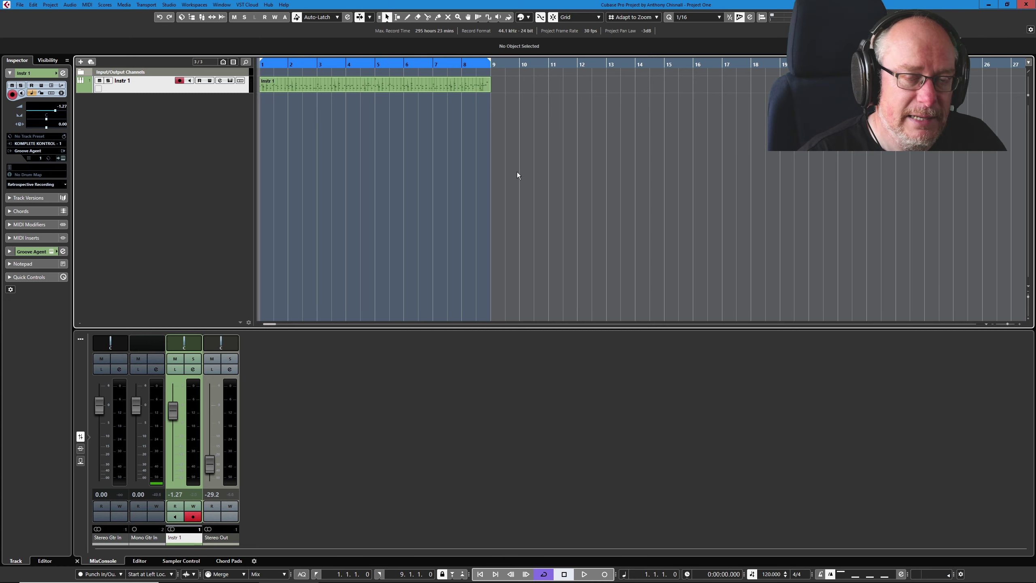
Step: Play the drum part, raise the Stereo Out fader to -16.2 during playback, and stop and resume the transport
key(space)
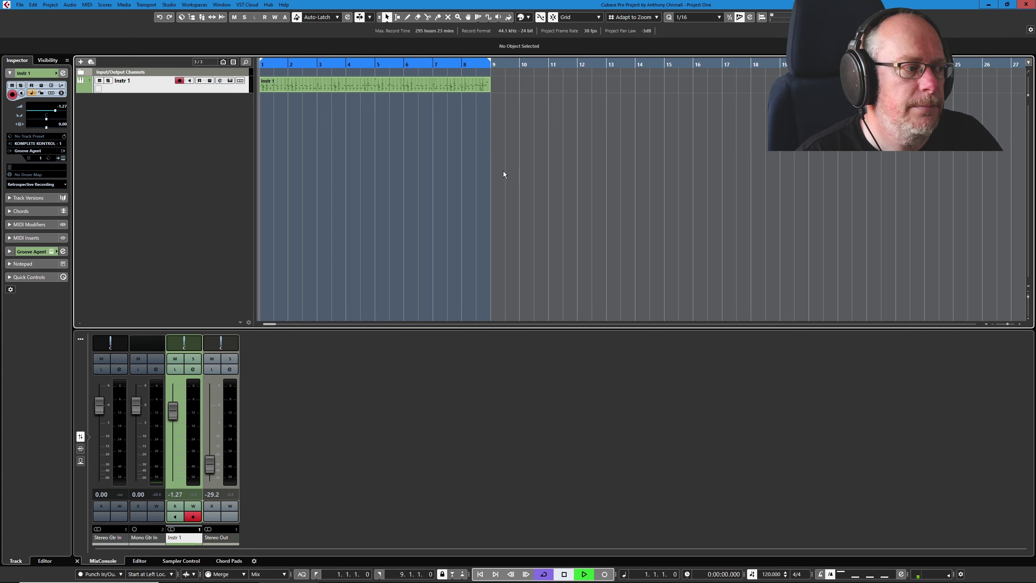
drag(212, 466, 216, 453)
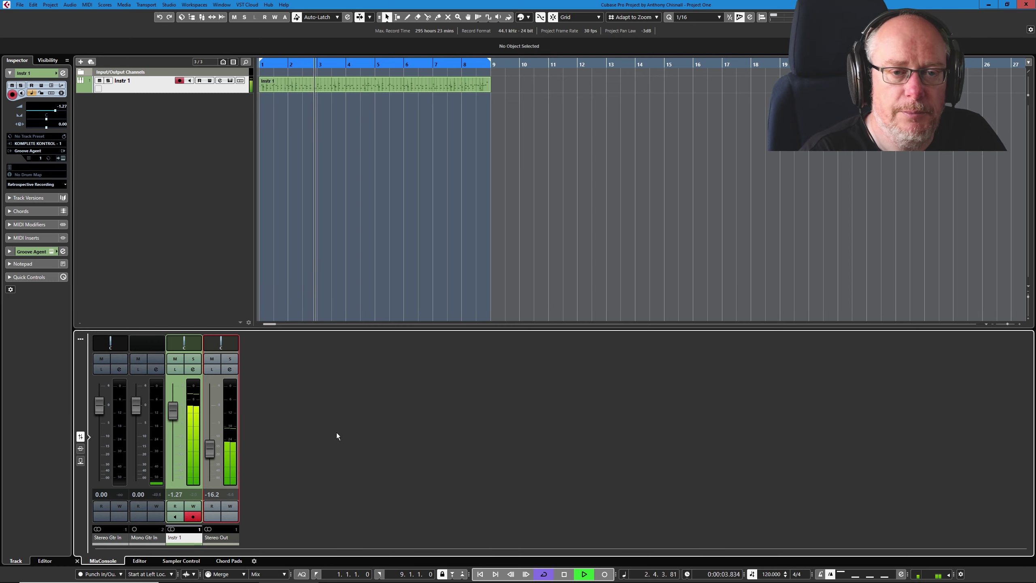
key(space)
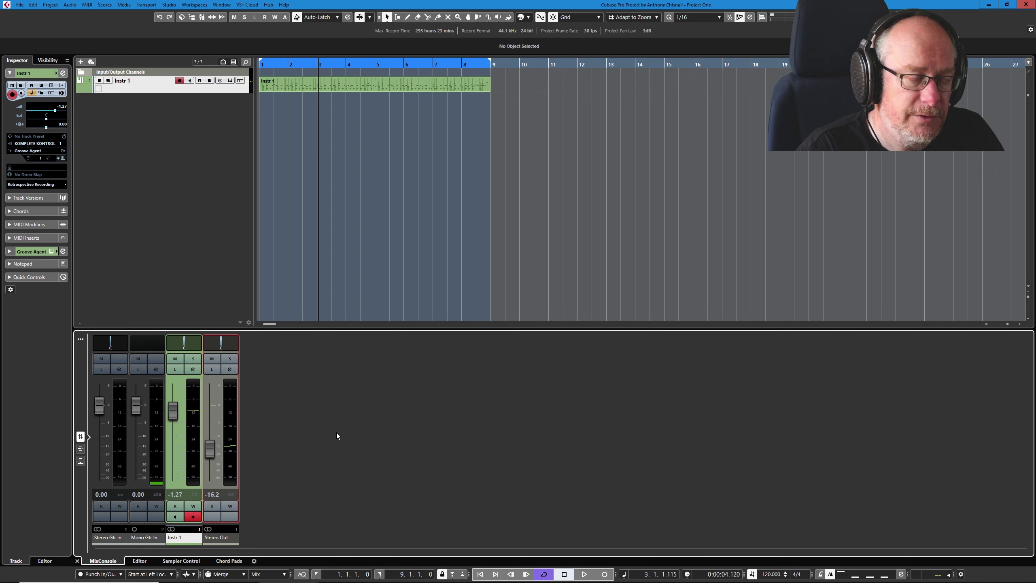
key(space)
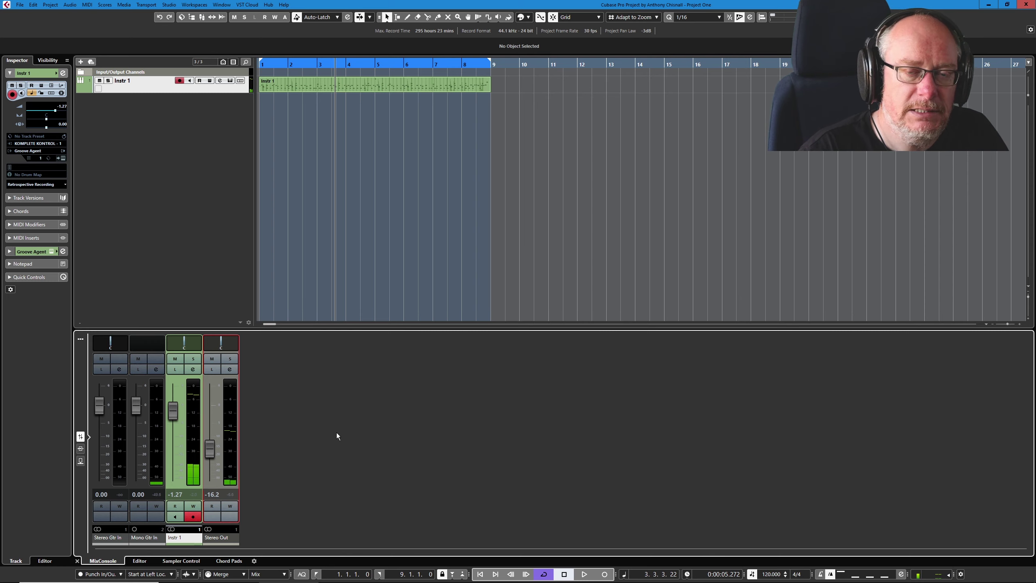
key(space)
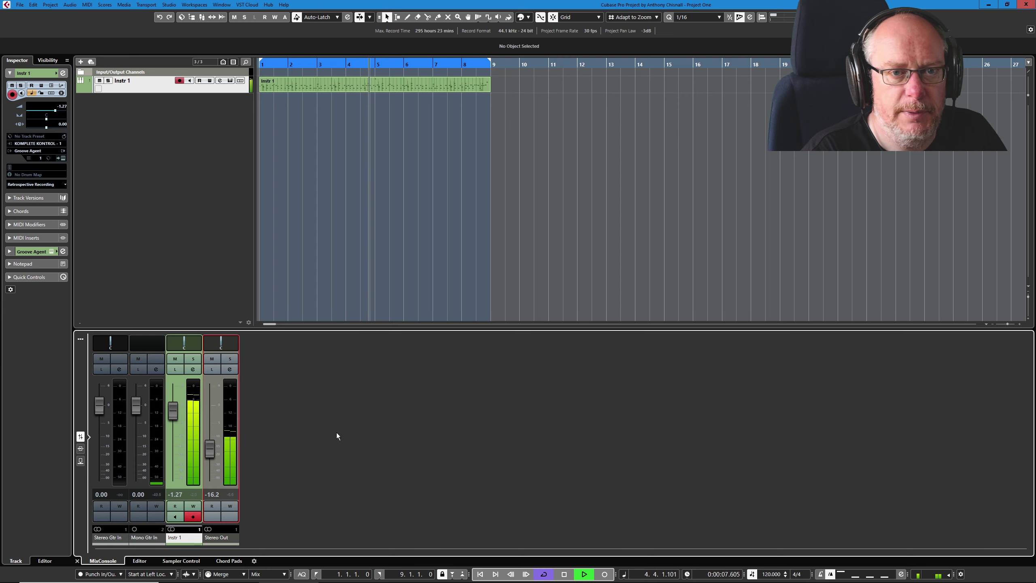
key(space)
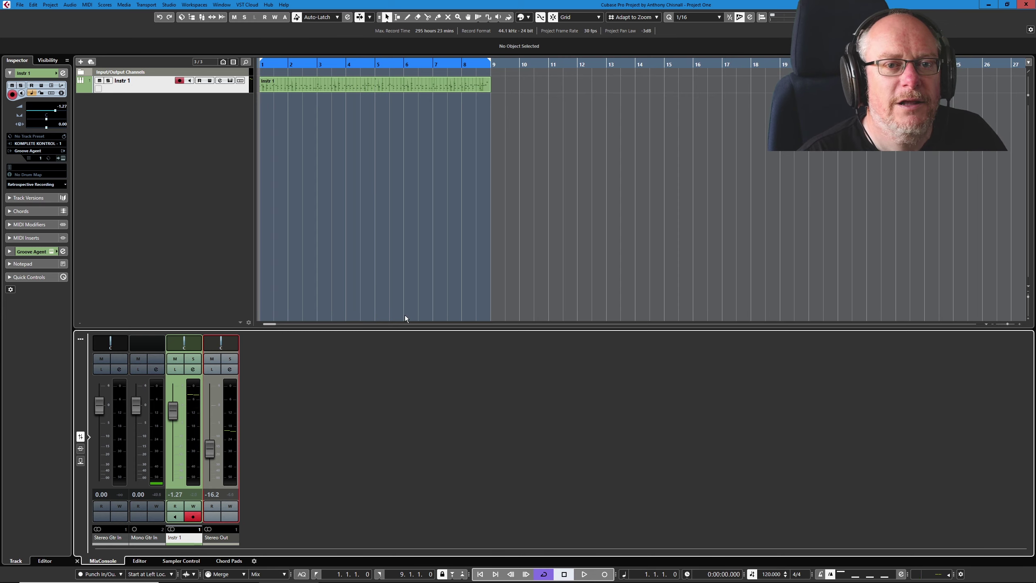